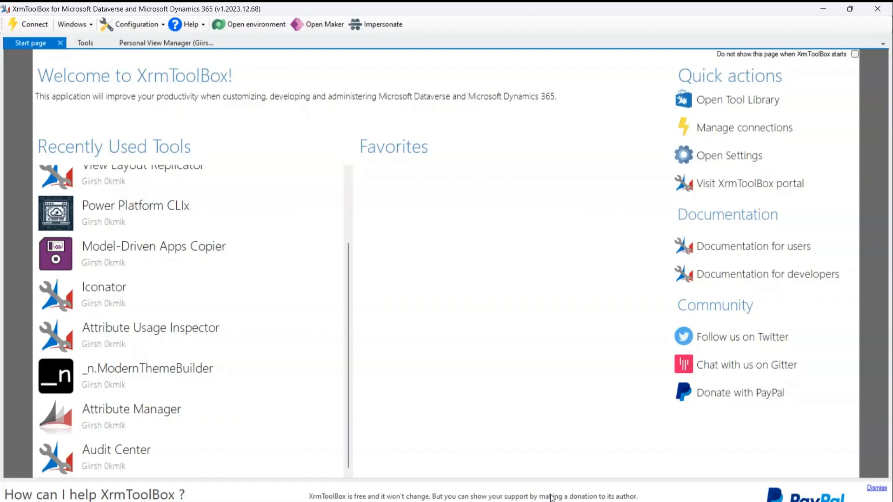
- Open Personal View Manager from the recently used tools and load the enabled users
{"action": "left_click_drag", "start_coordinate": [345, 266], "coordinate": [351, 184]}
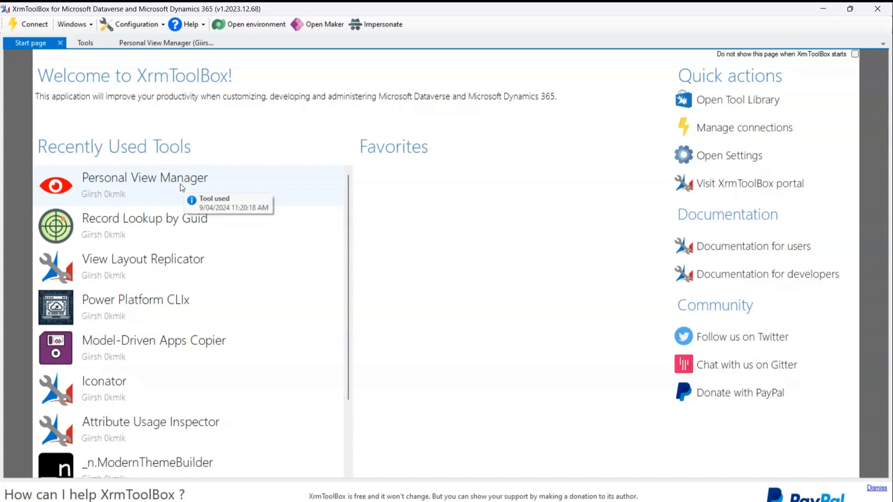
{"action": "left_click", "coordinate": [145, 180]}
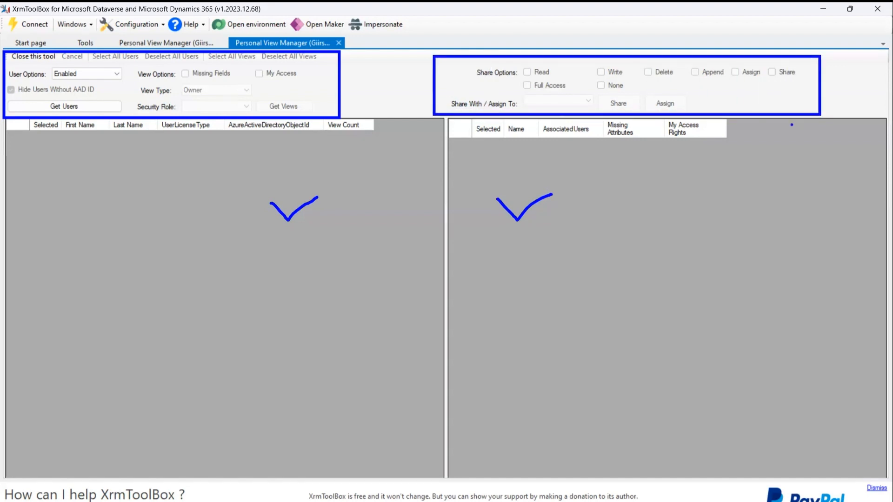
{"action": "left_click", "coordinate": [48, 109]}
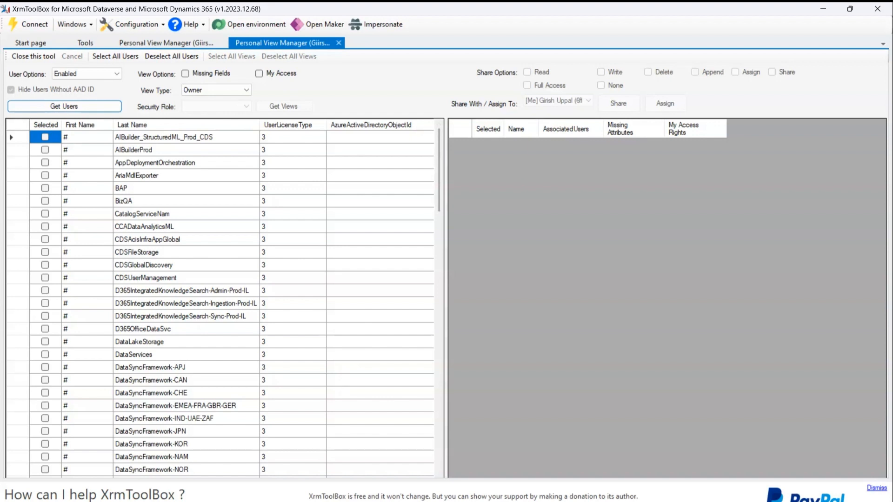
{"action": "left_click", "coordinate": [46, 501]}
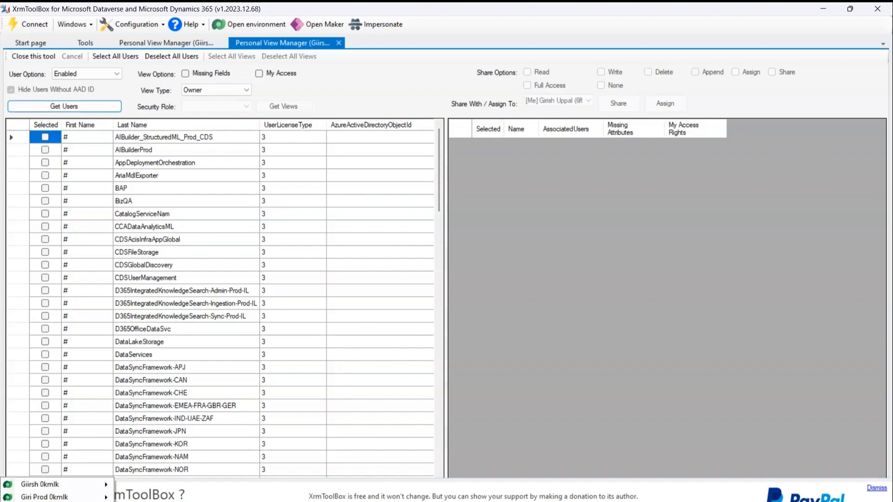
{"action": "left_click", "coordinate": [456, 144]}
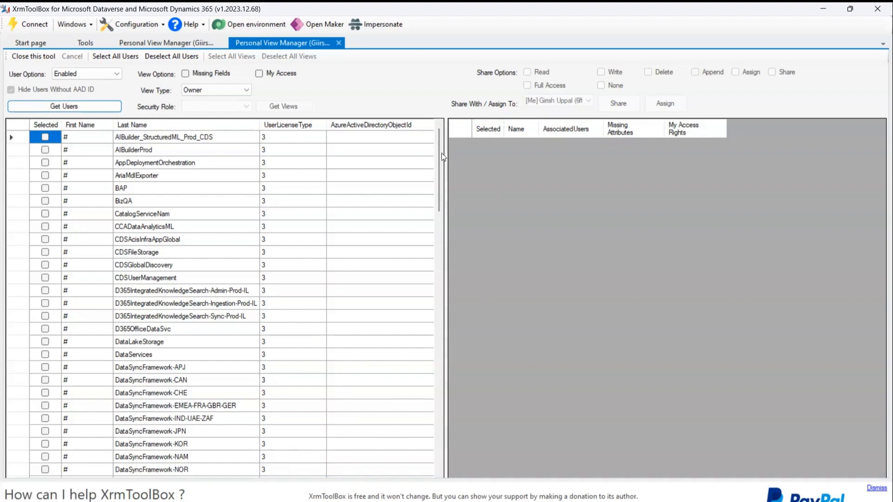
- Select your own user account, two rows above the Lee entry's row, near the end of the loaded user list
{"action": "left_click_drag", "start_coordinate": [439, 152], "coordinate": [455, 412]}
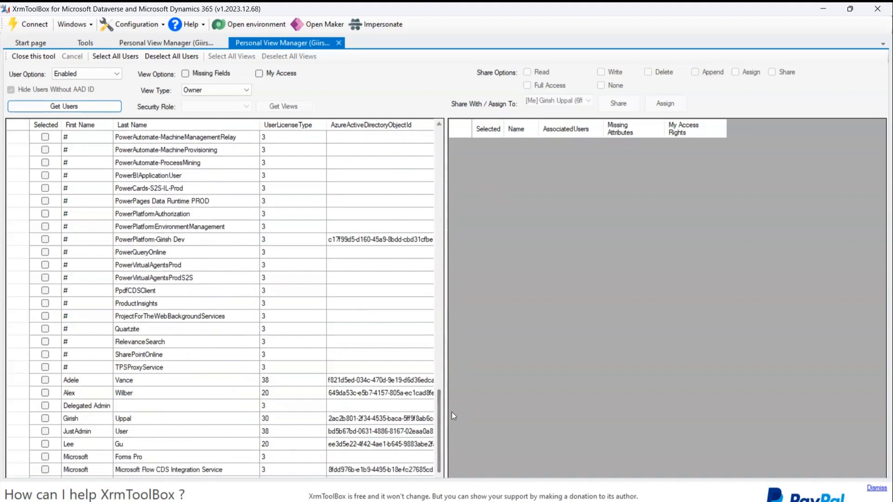
{"action": "left_click", "coordinate": [94, 417]}
{"action": "left_click", "coordinate": [44, 418]}
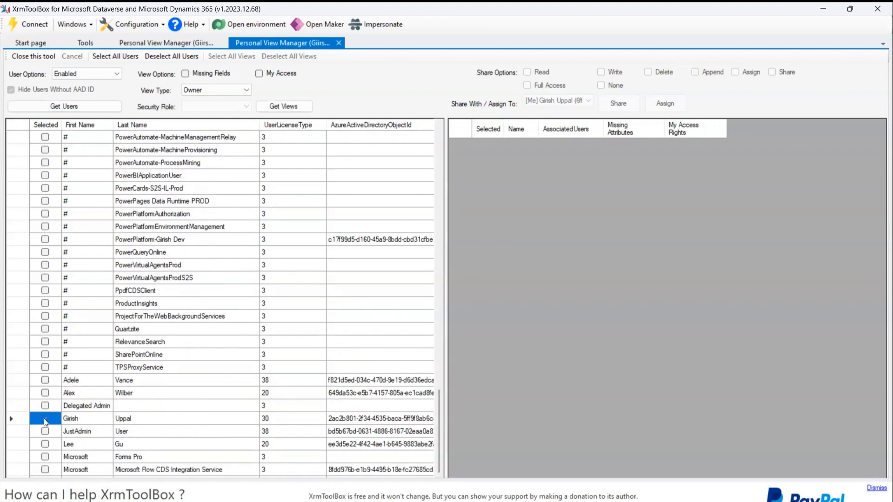
{"action": "left_click", "coordinate": [127, 419]}
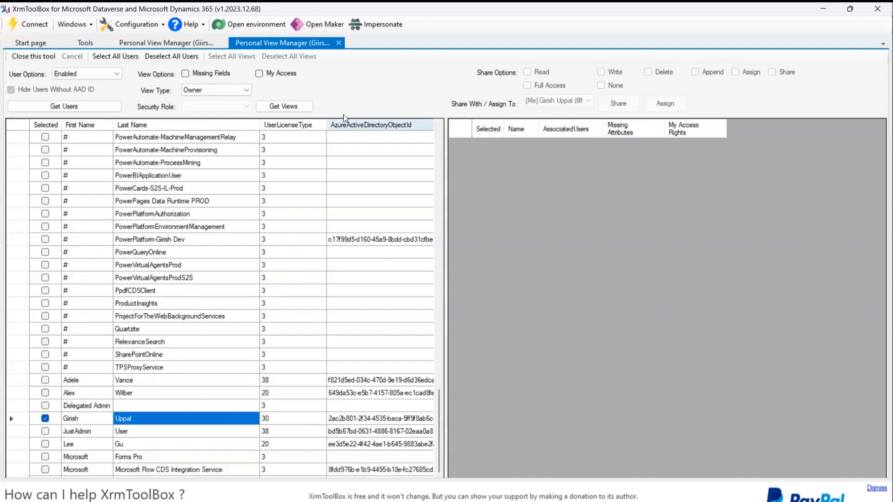
- Set the view type to All and retrieve the selected user's views
{"action": "left_click", "coordinate": [203, 91]}
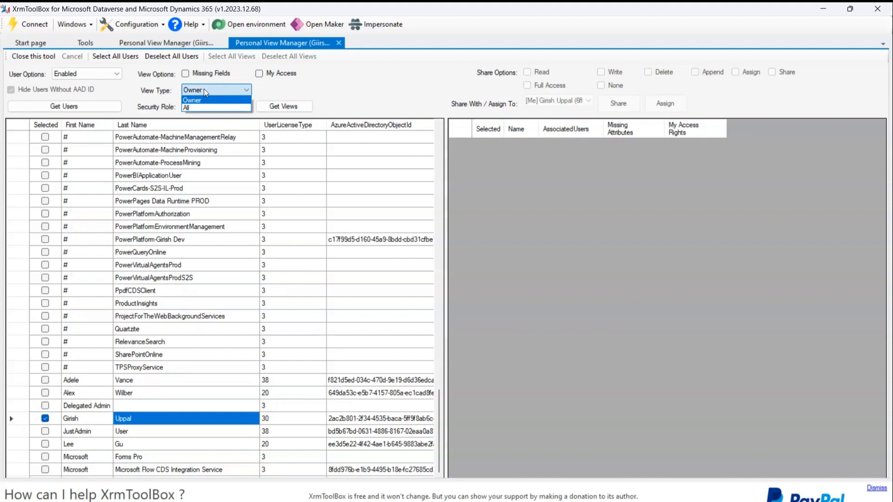
{"action": "left_click", "coordinate": [198, 108]}
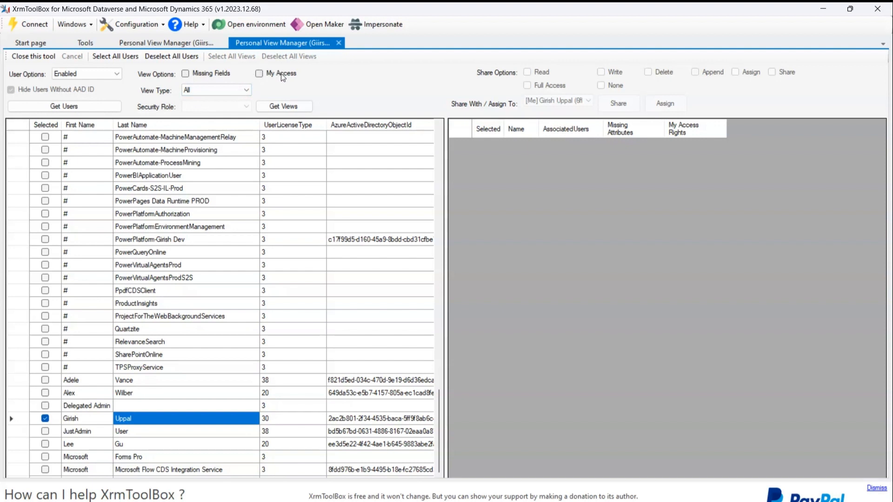
{"action": "left_click", "coordinate": [276, 107]}
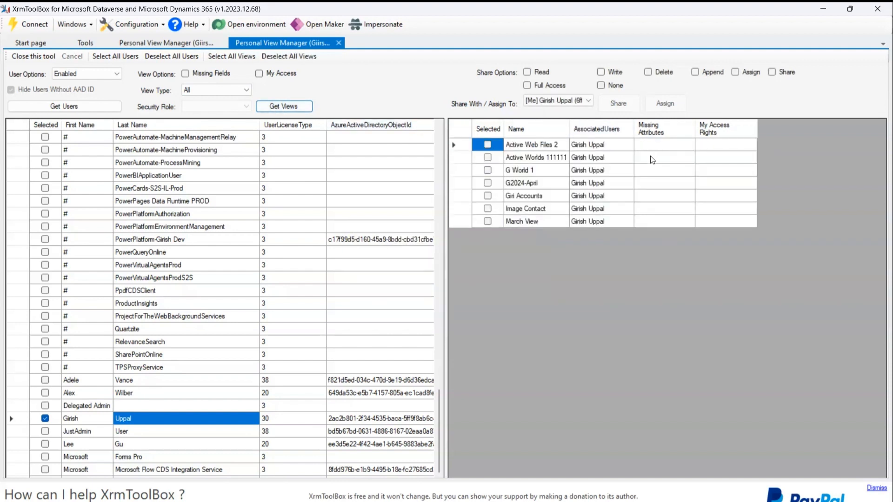
- Select only the user directly above Delegated Admin, deselecting your own account, and retrieve that user's views
{"action": "left_click", "coordinate": [69, 393]}
{"action": "left_click", "coordinate": [46, 394]}
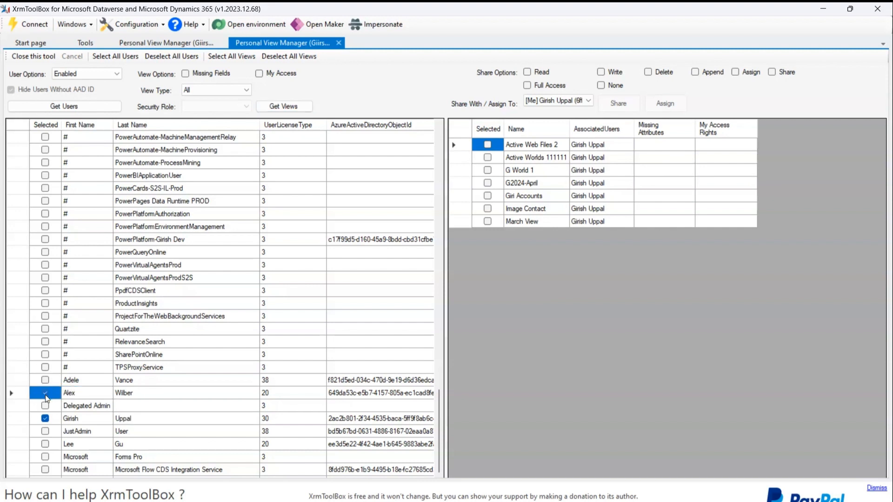
{"action": "left_click", "coordinate": [45, 420]}
{"action": "left_click", "coordinate": [83, 392]}
{"action": "left_click", "coordinate": [287, 107]}
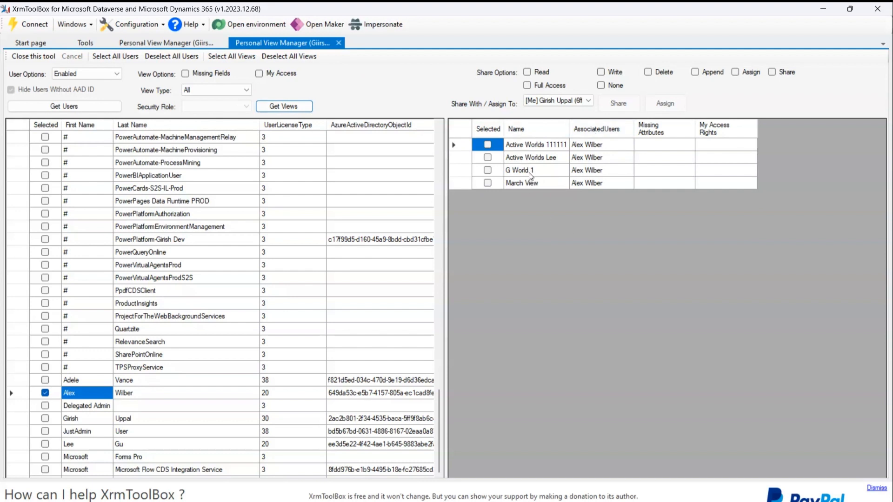
- Switch to the selected user's World App session in Microsoft Edge and check the views available for Worlds
{"action": "left_click", "coordinate": [472, 501]}
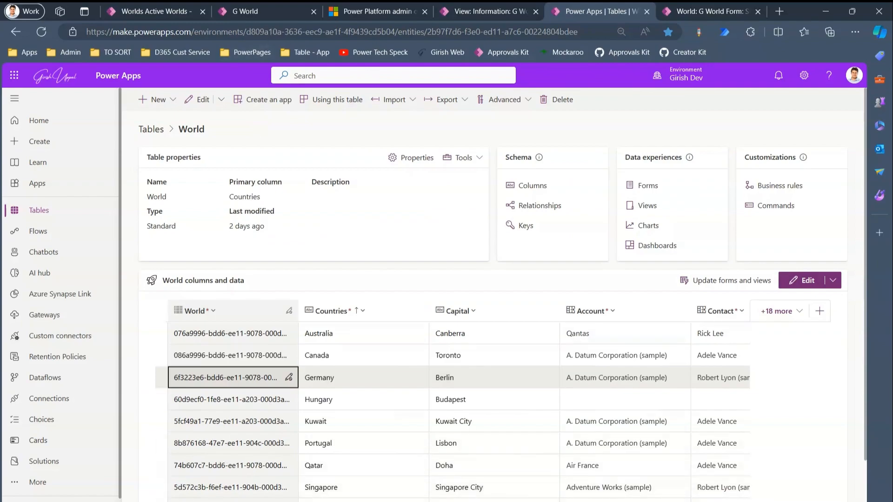
{"action": "left_click", "coordinate": [489, 501]}
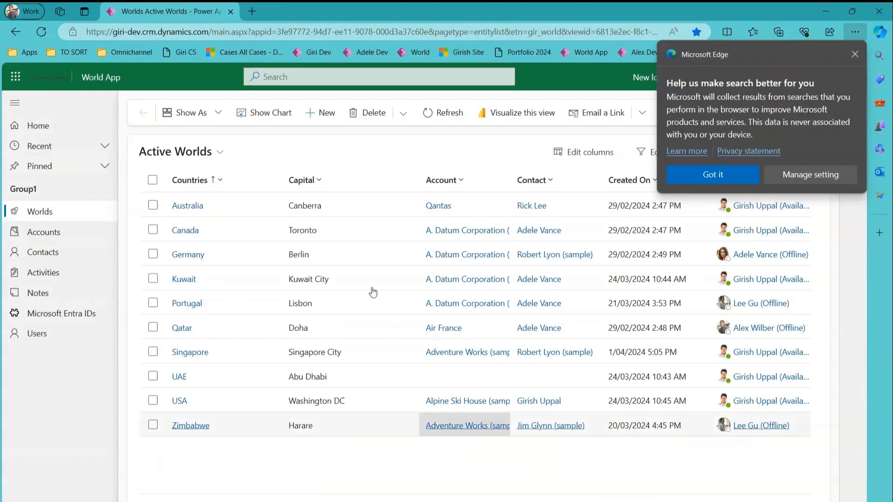
{"action": "left_click", "coordinate": [855, 54]}
{"action": "left_click", "coordinate": [69, 215]}
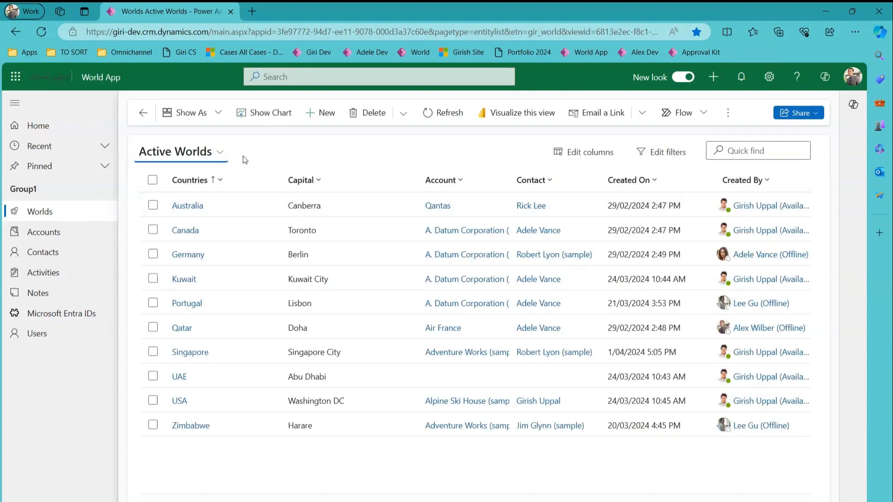
{"action": "left_click", "coordinate": [219, 154]}
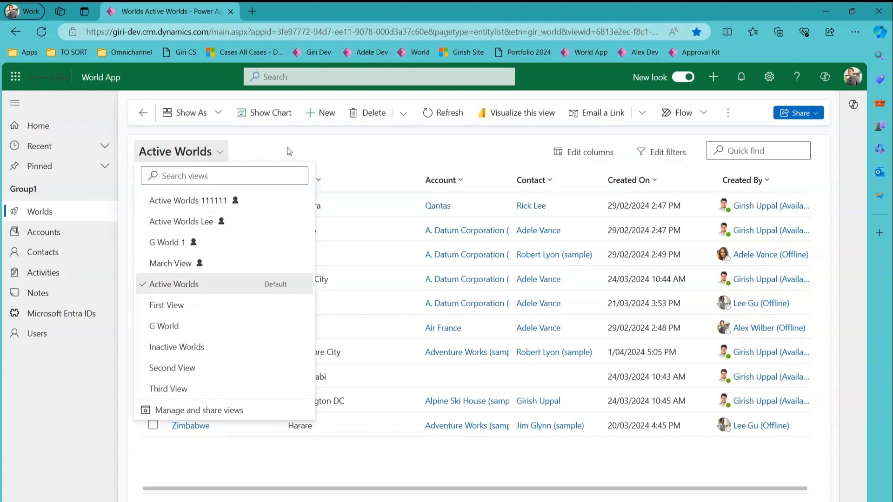
{"action": "left_click", "coordinate": [308, 138]}
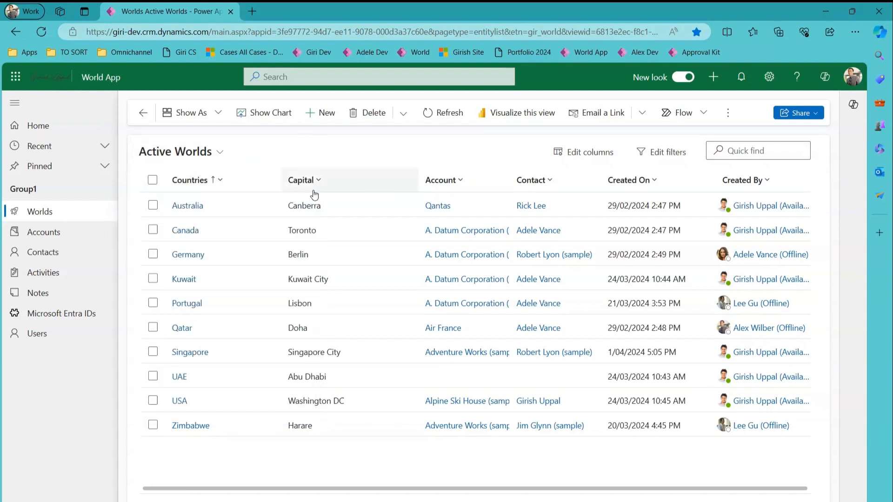
- Remove the Account, Contact, Created On and Created By columns from the Active Worlds view and apply the change
{"action": "left_click", "coordinate": [602, 153]}
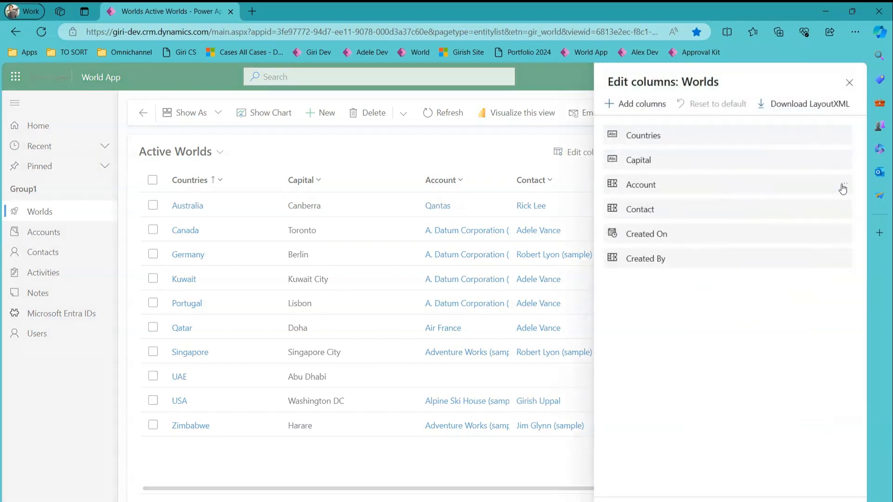
{"action": "left_click", "coordinate": [843, 184]}
{"action": "left_click", "coordinate": [831, 244]}
{"action": "left_click", "coordinate": [845, 184]}
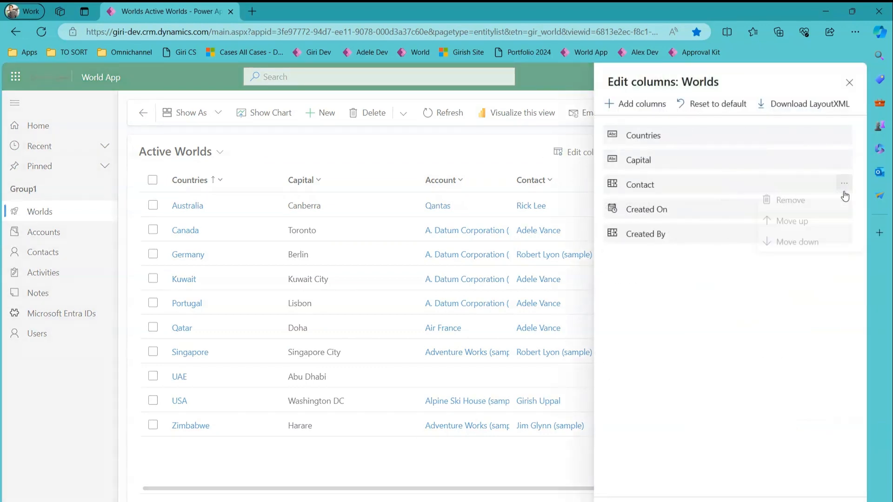
{"action": "left_click", "coordinate": [819, 203]}
{"action": "left_click", "coordinate": [844, 185]}
{"action": "left_click", "coordinate": [831, 204]}
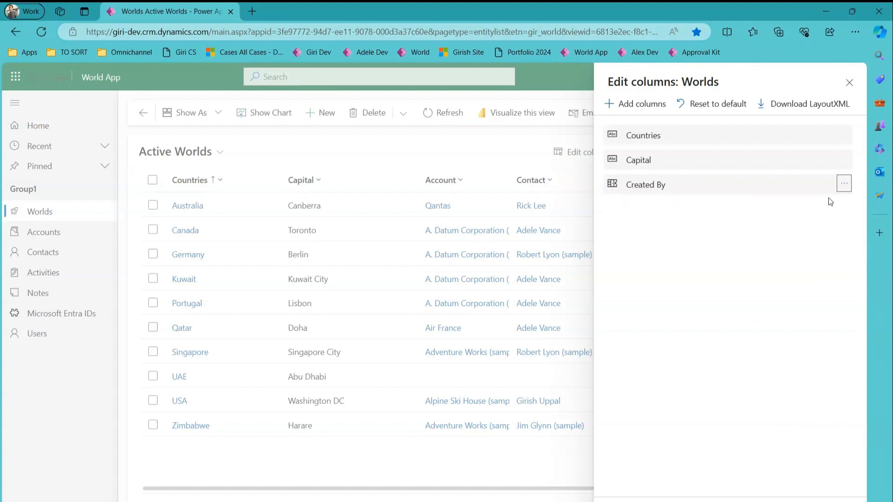
{"action": "left_click", "coordinate": [844, 185]}
{"action": "left_click", "coordinate": [813, 205]}
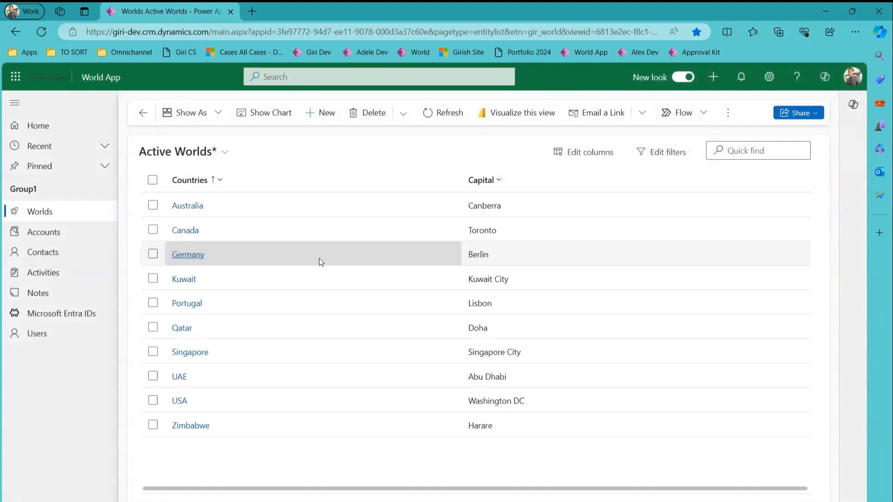
- Save the modified view as a new view named with the user's first name followed by "April 2024", and check the view list
{"action": "left_click", "coordinate": [225, 152]}
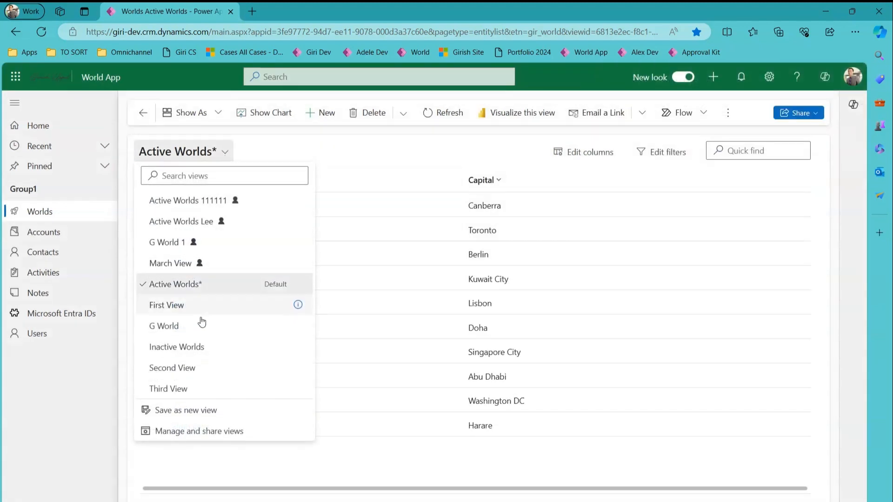
{"action": "left_click", "coordinate": [206, 411]}
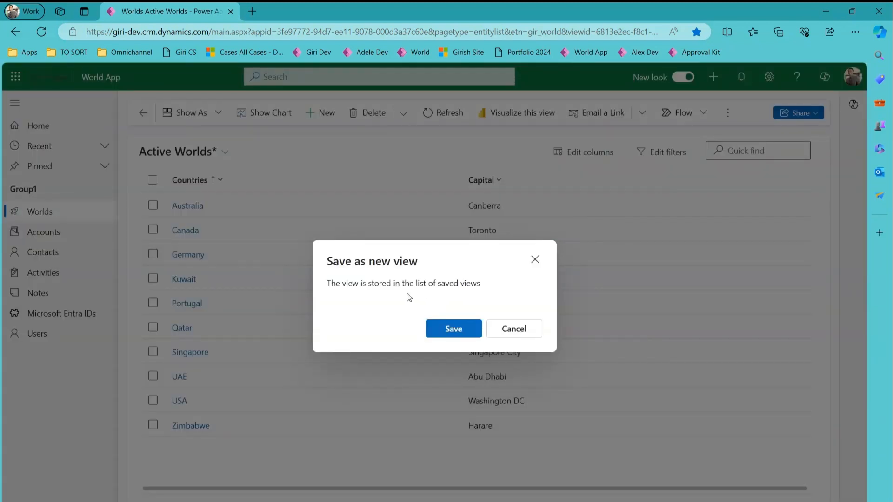
{"action": "left_click", "coordinate": [462, 273]}
{"action": "key", "text": "ctrl+a"}
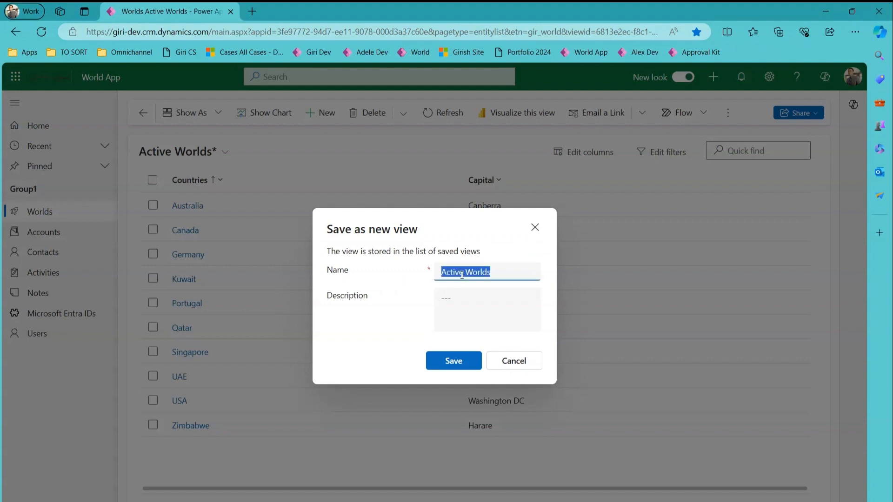
{"action": "type", "text": "Alex"}
{"action": "type", "text": "il 20-2"}
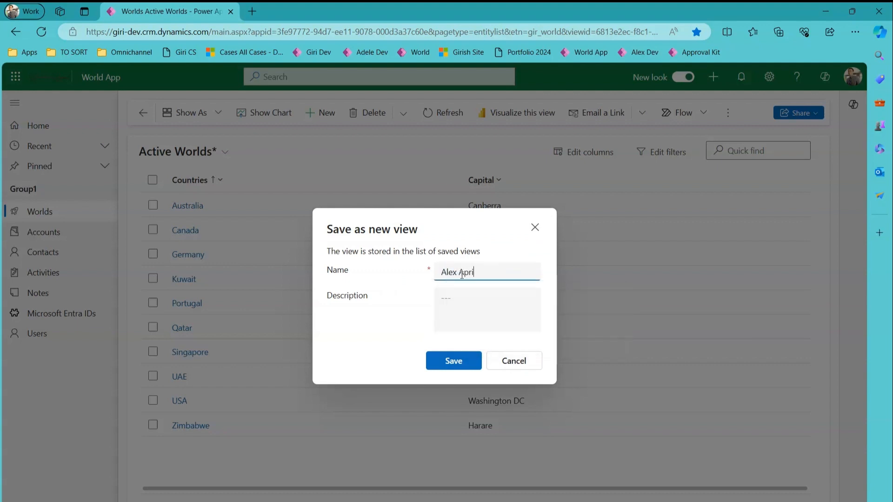
{"action": "key", "text": "BackSpace"}
{"action": "key", "text": "BackSpace"}
{"action": "type", "text": "24"}
{"action": "left_click", "coordinate": [473, 354]}
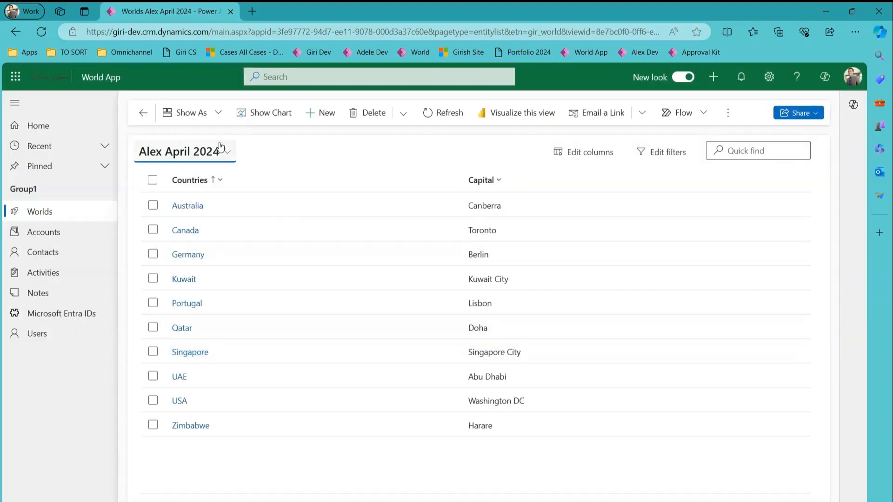
{"action": "left_click", "coordinate": [226, 151]}
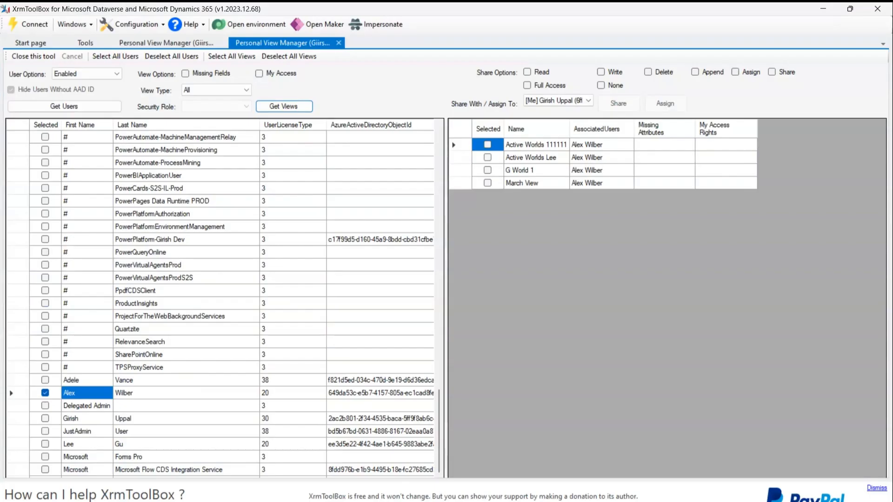
- Switch back to XrmToolBox and retrieve the selected user's views again to look for the new April 2024 view
{"action": "left_click", "coordinate": [166, 392]}
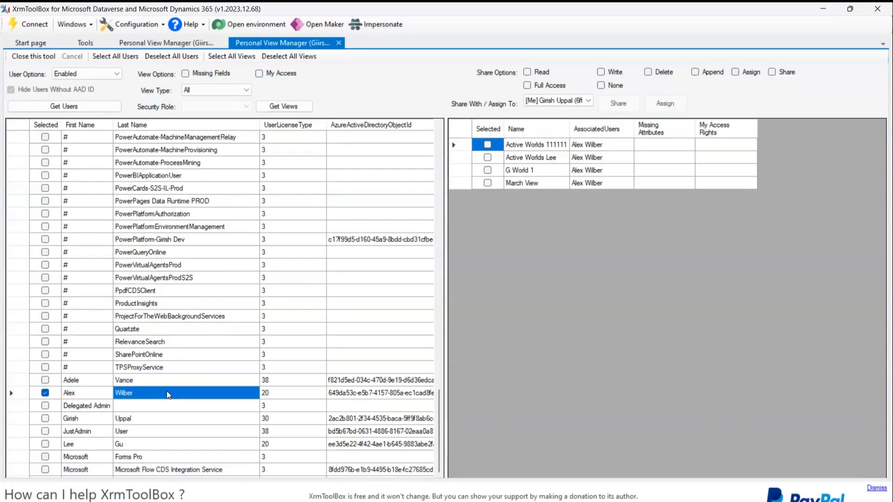
{"action": "left_click", "coordinate": [277, 107]}
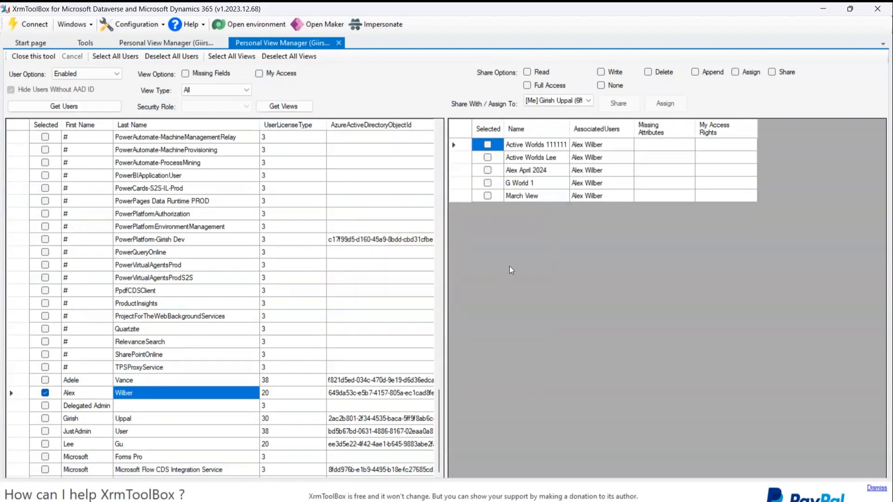
{"action": "mouse_move", "coordinate": [494, 161]}
{"action": "left_mouse_down"}
{"action": "mouse_move", "coordinate": [521, 177]}
{"action": "mouse_move", "coordinate": [563, 177]}
{"action": "left_mouse_up"}
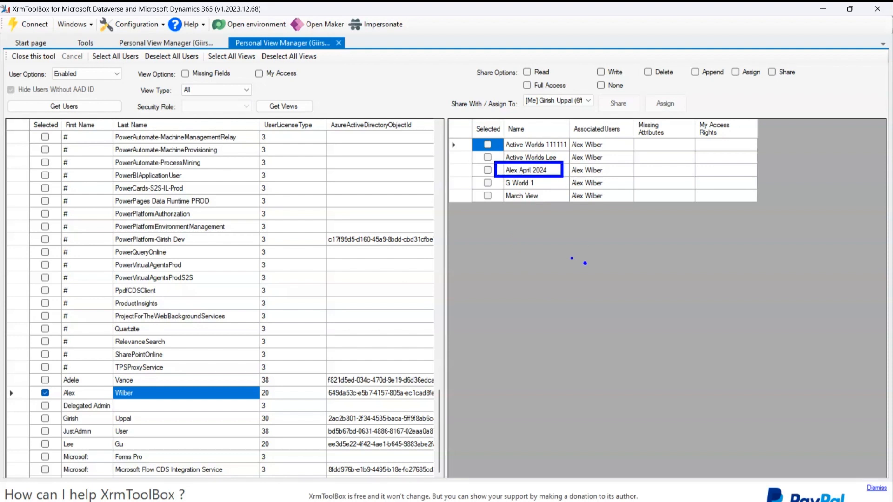
{"action": "key", "text": "Escape"}
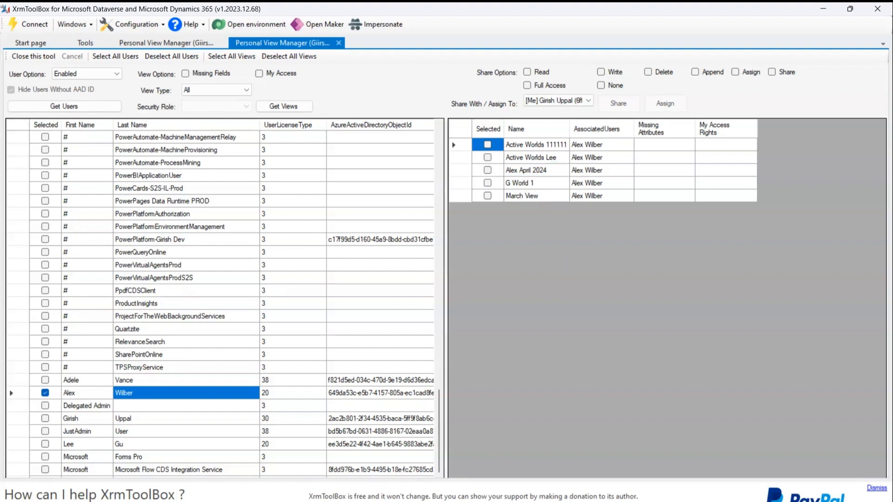
- Switch to your own World App session in Microsoft Edge and check which Worlds views are available there
{"action": "key", "text": "alt+Tab"}
{"action": "left_click", "coordinate": [248, 11]}
{"action": "left_click", "coordinate": [166, 9]}
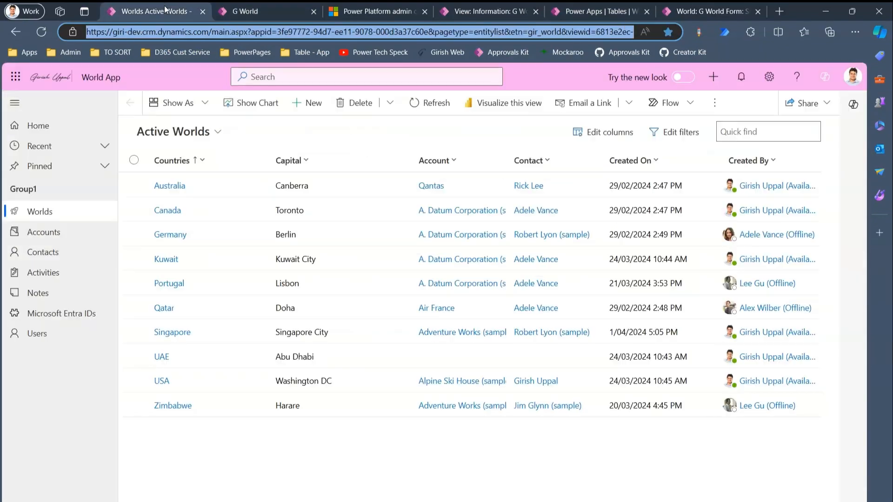
{"action": "left_click", "coordinate": [62, 213]}
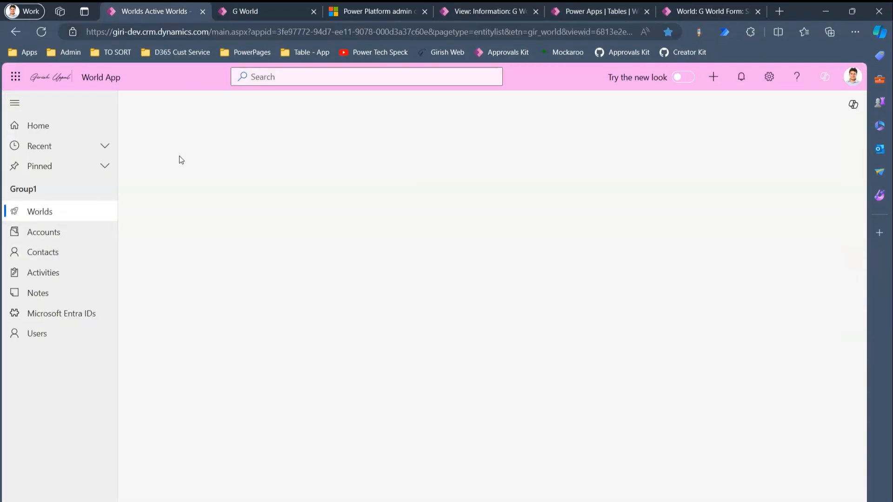
{"action": "left_click", "coordinate": [217, 134]}
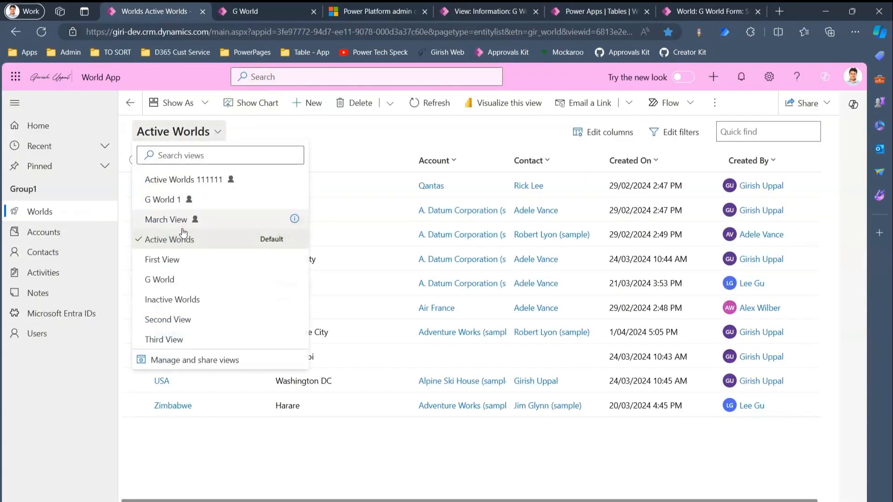
- Reload your own World App session, recheck its available Worlds views and compare them with the other user's view list
{"action": "left_click", "coordinate": [79, 446]}
{"action": "key", "text": "F5"}
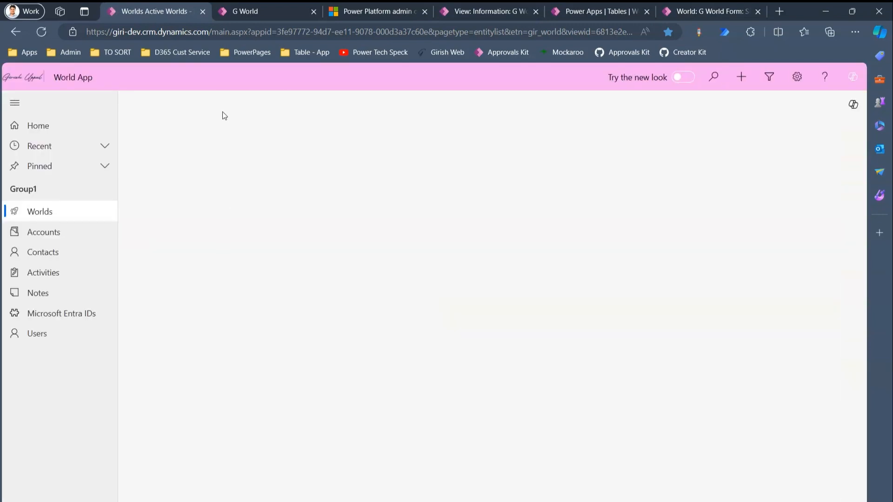
{"action": "left_click", "coordinate": [217, 134]}
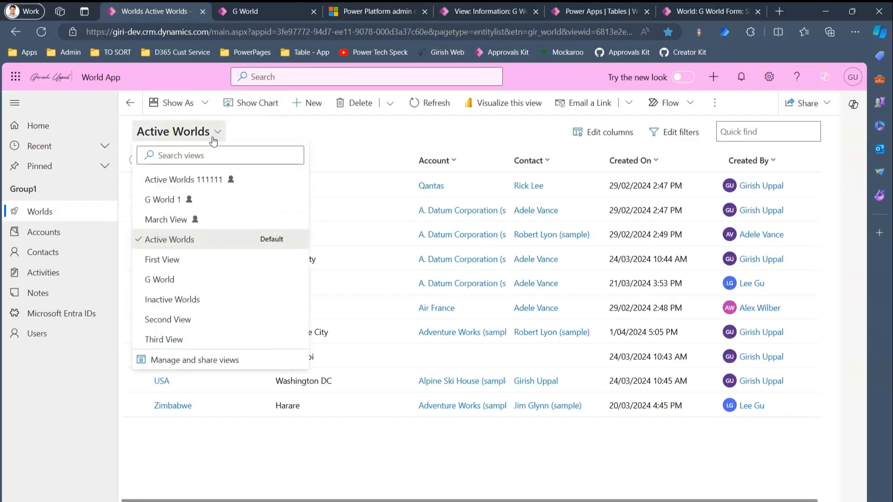
{"action": "left_click", "coordinate": [216, 134]}
{"action": "left_click", "coordinate": [215, 134]}
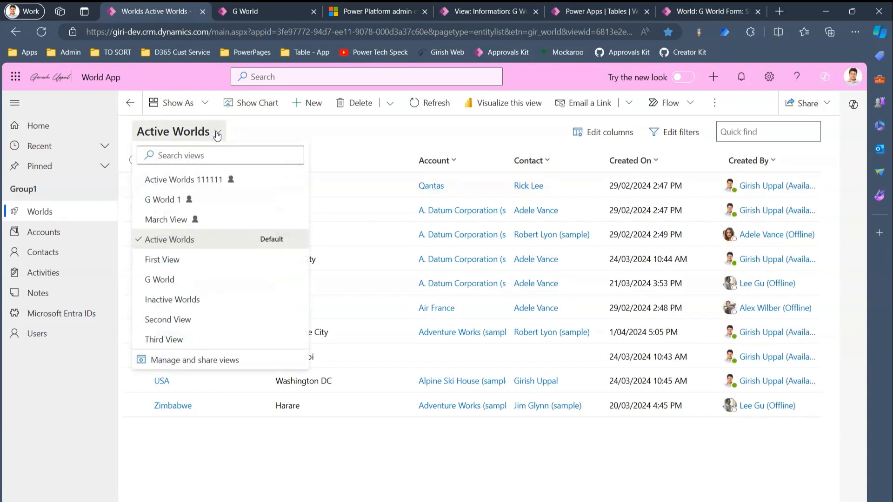
{"action": "left_click", "coordinate": [350, 469]}
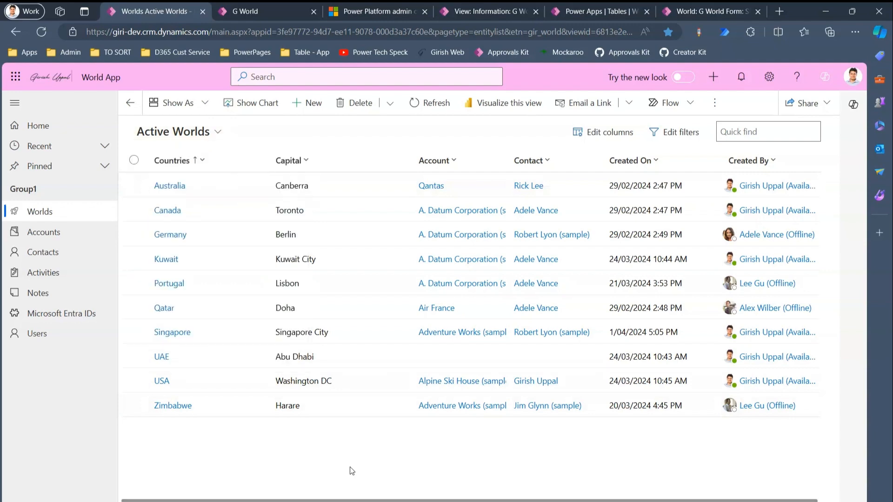
{"action": "mouse_move", "coordinate": [523, 501]}
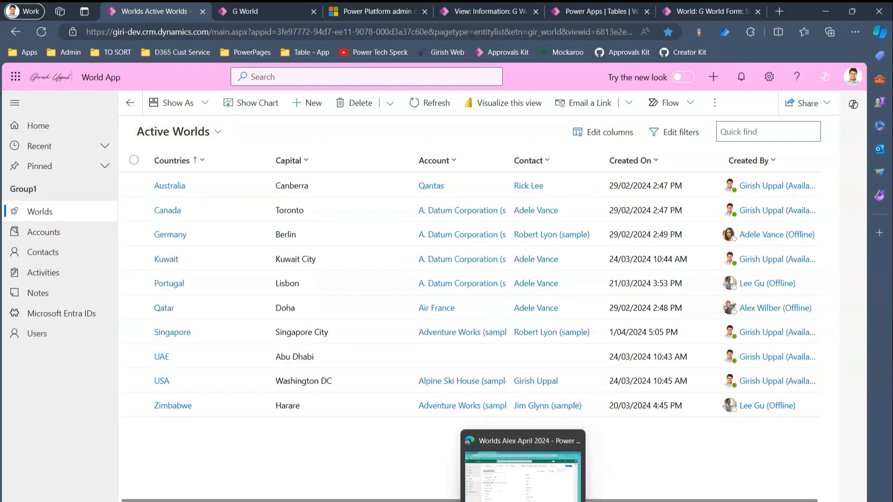
{"action": "left_click", "coordinate": [523, 479]}
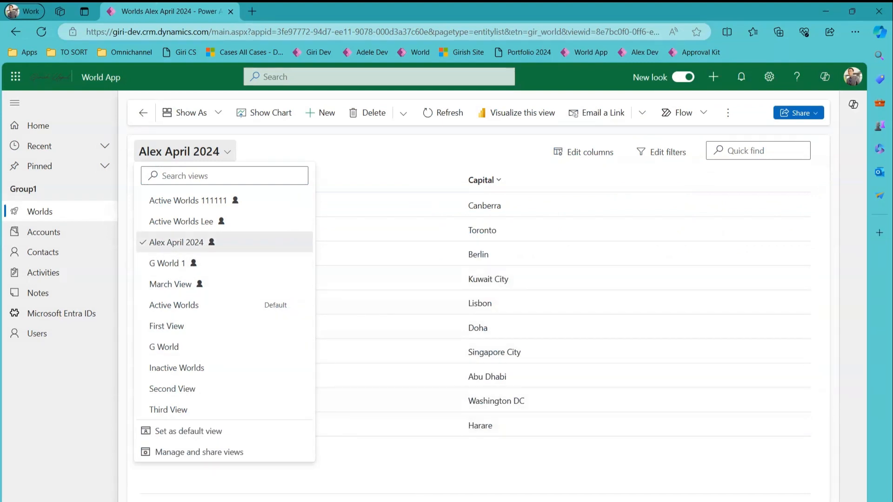
- Switch to XrmToolBox and share the user's April 2024 view with your own account, granting Read, Write and Delete
{"action": "key", "text": "alt+Tab"}
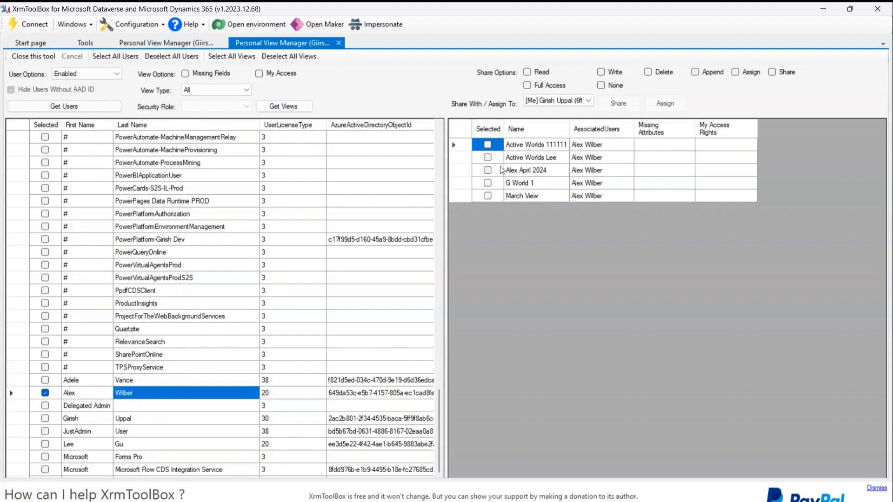
{"action": "left_click", "coordinate": [488, 170]}
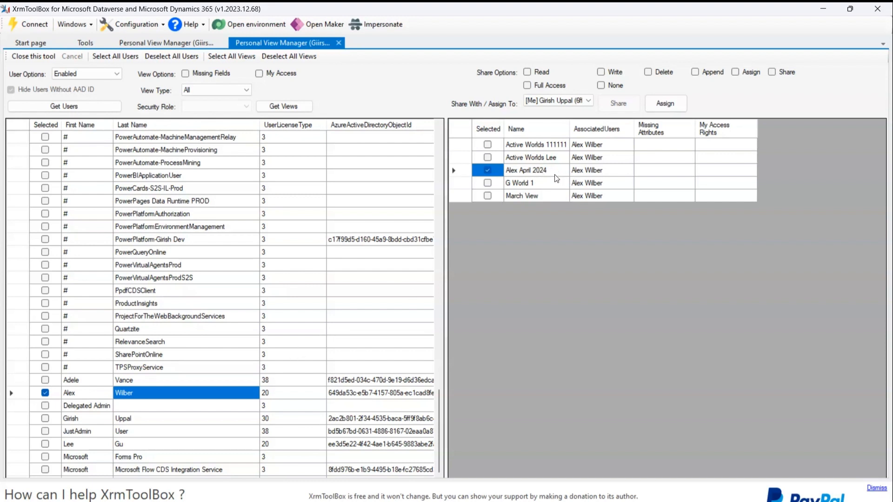
{"action": "left_click", "coordinate": [528, 71]}
{"action": "left_click", "coordinate": [600, 71]}
{"action": "left_click", "coordinate": [647, 72]}
{"action": "left_click", "coordinate": [549, 99]}
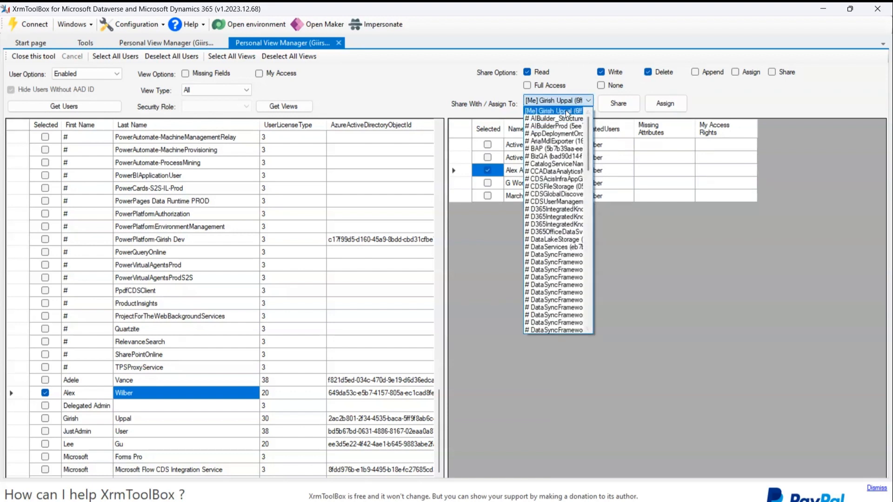
{"action": "left_click", "coordinate": [565, 110]}
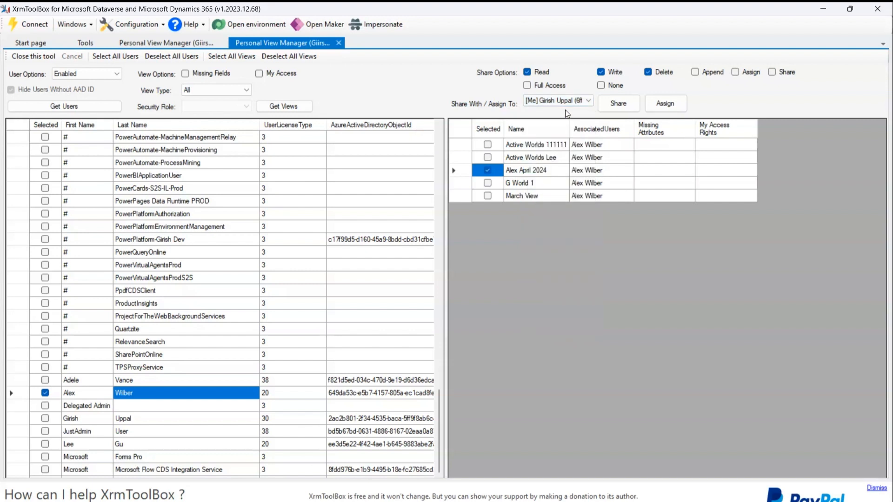
{"action": "left_click", "coordinate": [615, 102]}
- Retrieve your own account's personal views instead of the other user's, with My Access included, and examine the April 2024 view's rights
{"action": "left_click", "coordinate": [124, 418]}
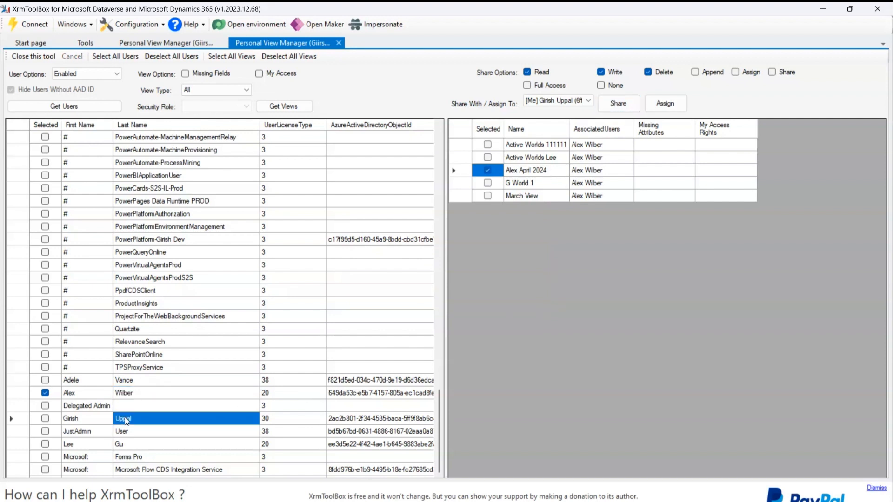
{"action": "left_click", "coordinate": [45, 419]}
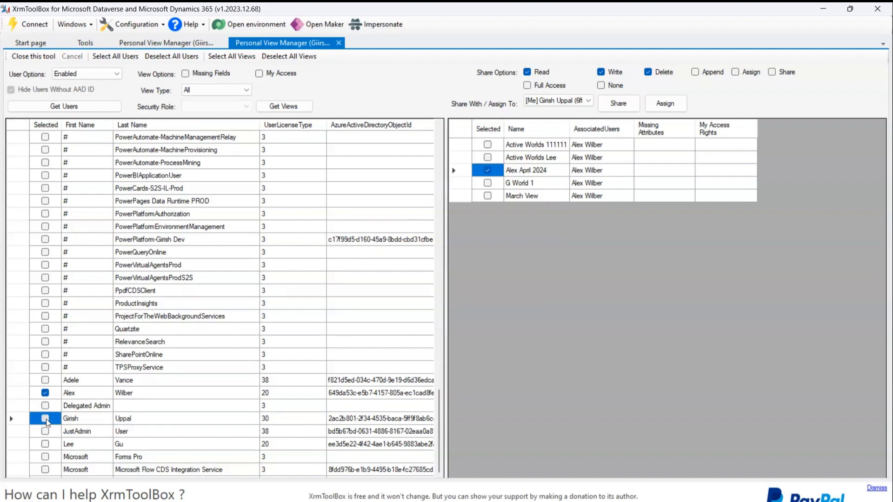
{"action": "left_click", "coordinate": [45, 393]}
{"action": "left_click", "coordinate": [282, 106]}
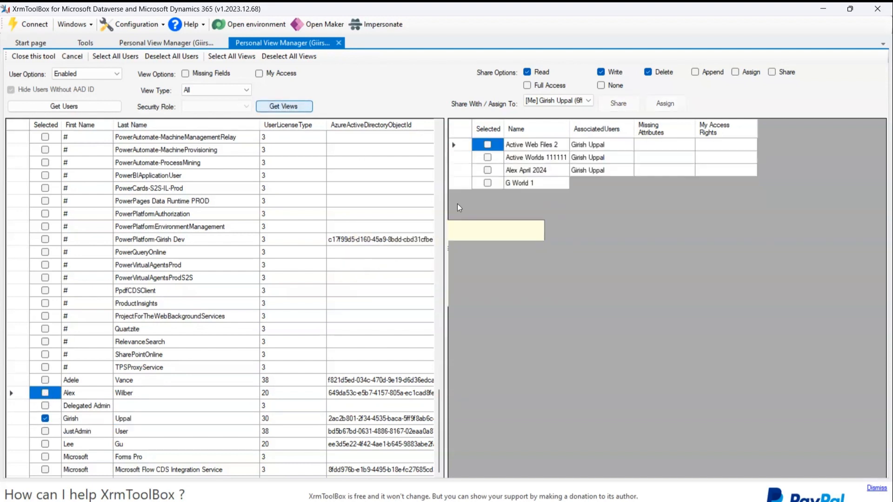
{"action": "left_click", "coordinate": [523, 170]}
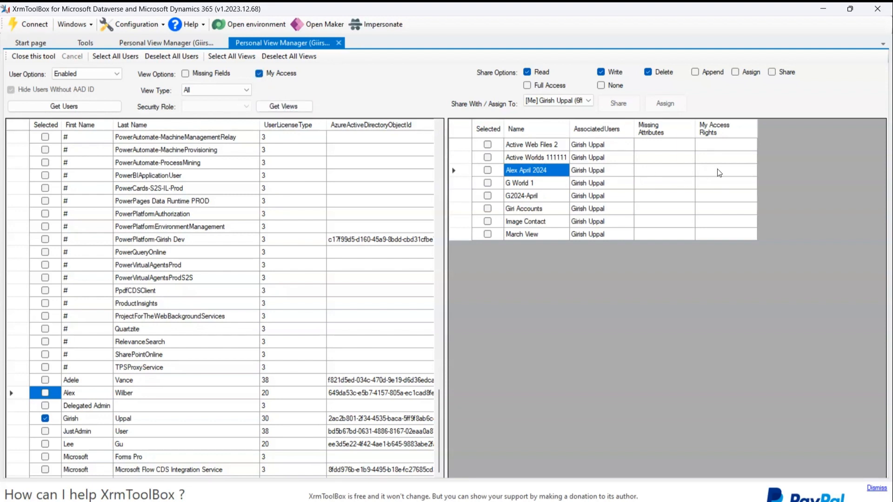
{"action": "left_click", "coordinate": [282, 107]}
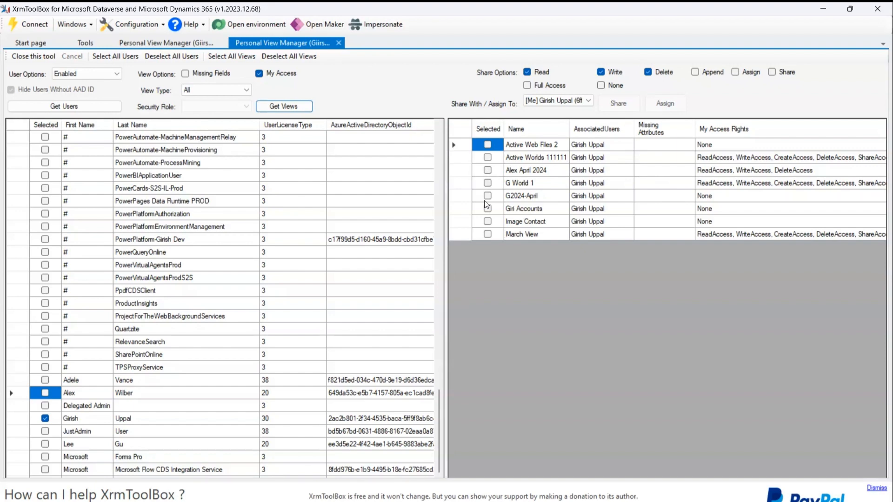
- Switch to your own World App session in Microsoft Edge, reload it and look for the shared view in the Worlds views
{"action": "left_click", "coordinate": [524, 501]}
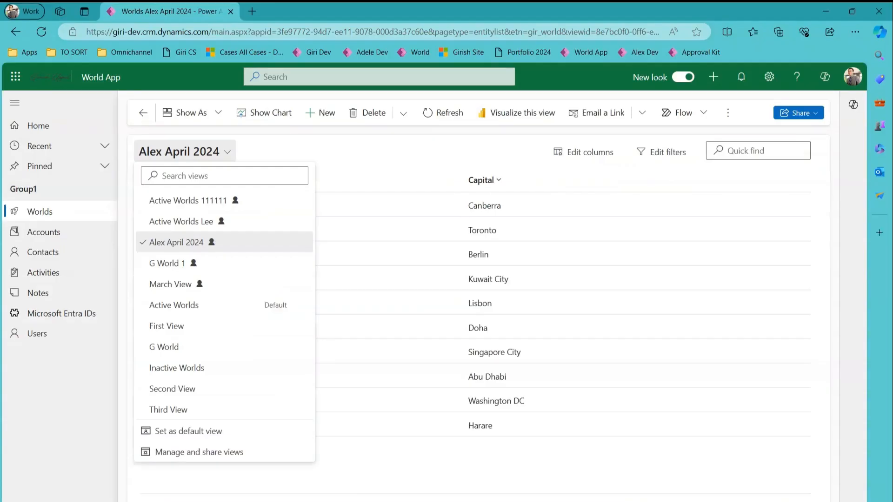
{"action": "left_click", "coordinate": [387, 465]}
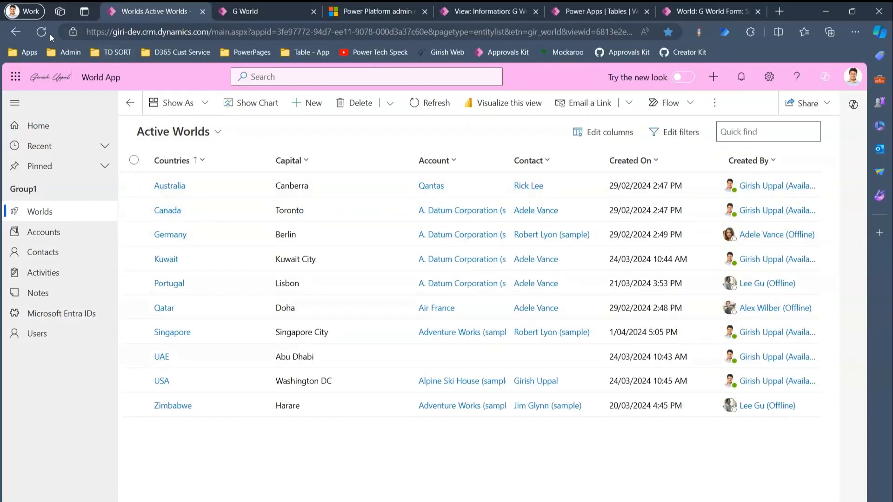
{"action": "left_click", "coordinate": [42, 32]}
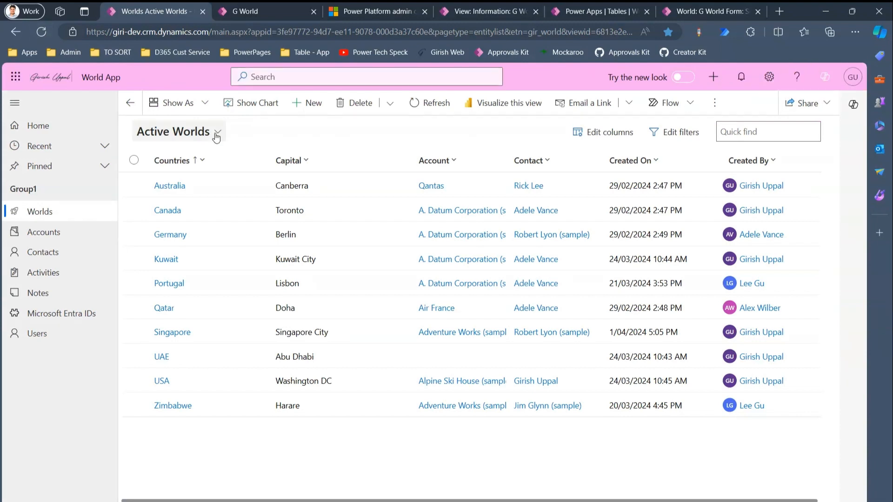
{"action": "left_click", "coordinate": [218, 133]}
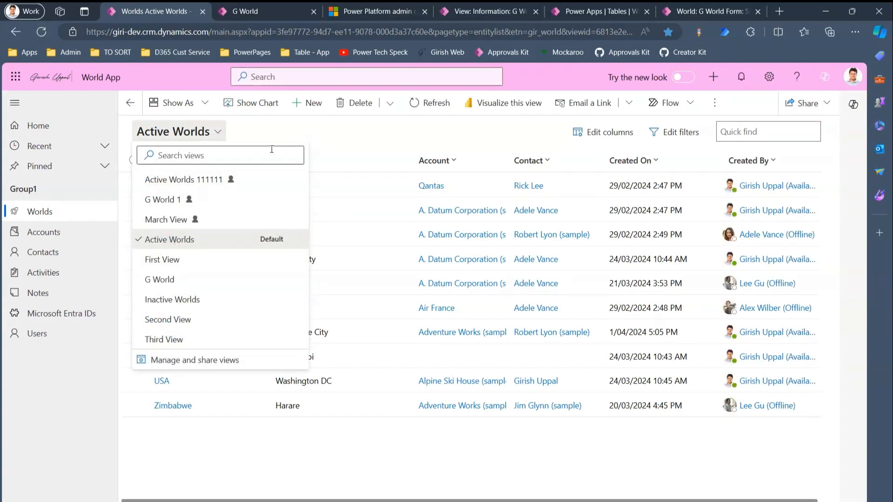
{"action": "left_click", "coordinate": [276, 133]}
- Reload the World App again, open the shared April 2024 view and examine the Worlds view list
{"action": "key", "text": "F5"}
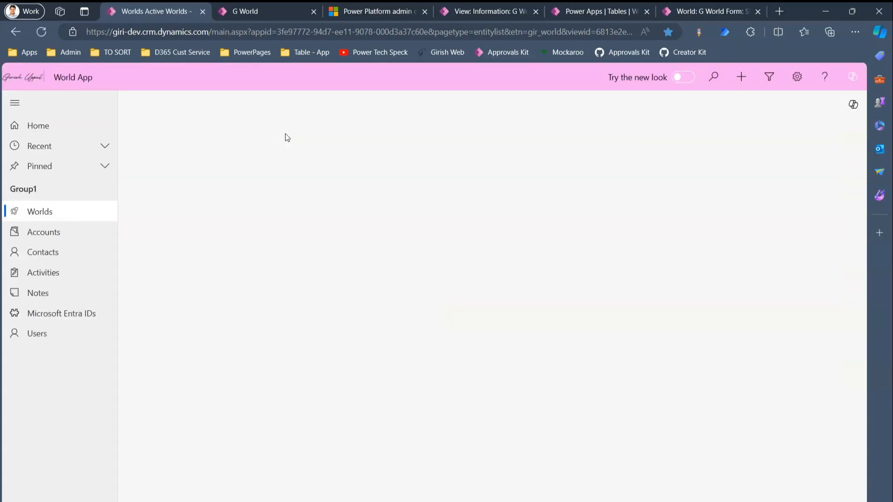
{"action": "left_click", "coordinate": [218, 134]}
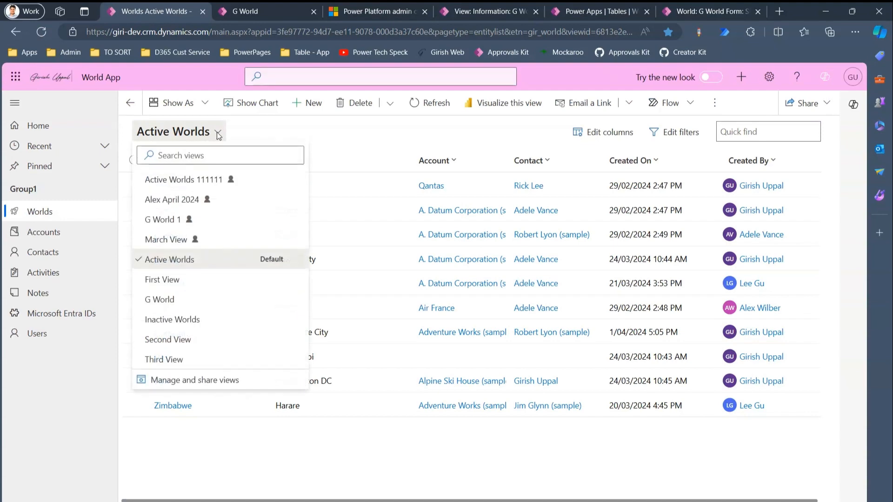
{"action": "left_click", "coordinate": [214, 132]}
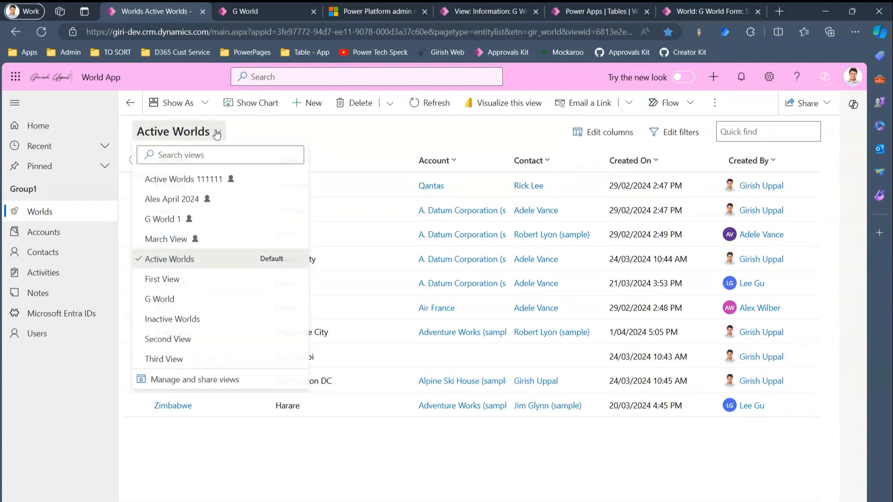
{"action": "left_click", "coordinate": [177, 200]}
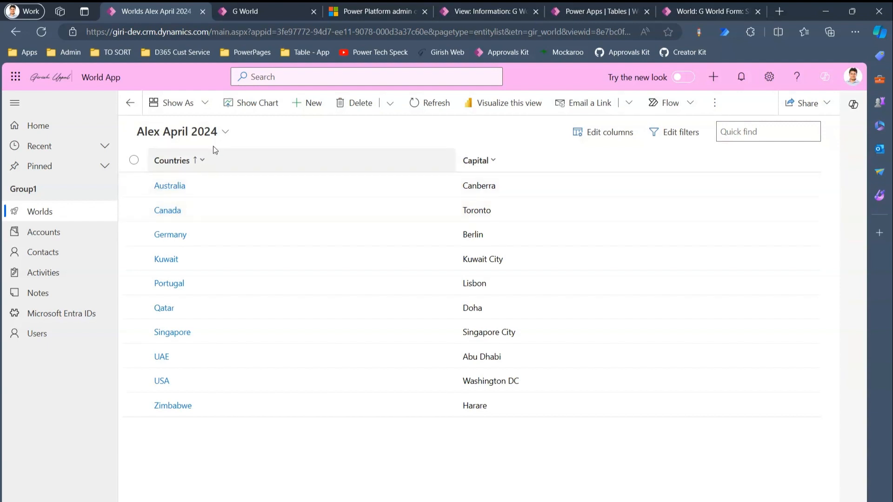
{"action": "left_click", "coordinate": [225, 131]}
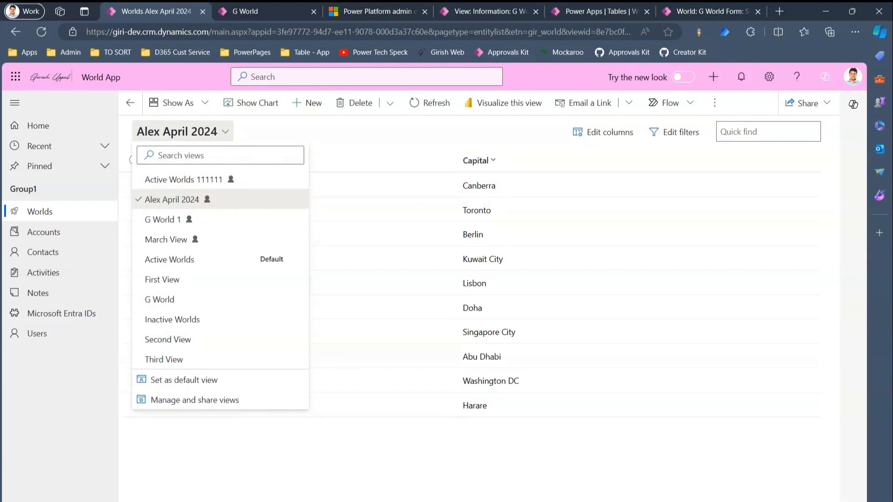
- Switch back to XrmToolBox and retrieve the personal views of only the user listed directly below JustAdmin User
{"action": "left_click", "coordinate": [498, 501]}
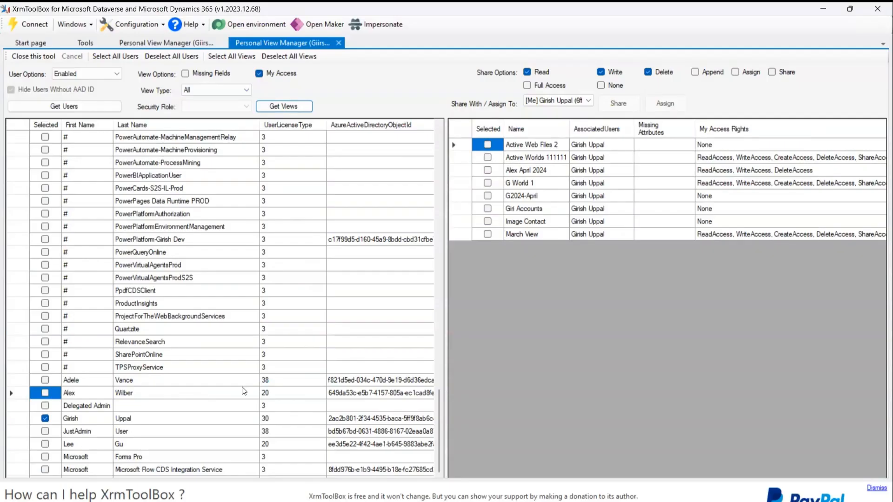
{"action": "left_click", "coordinate": [45, 419]}
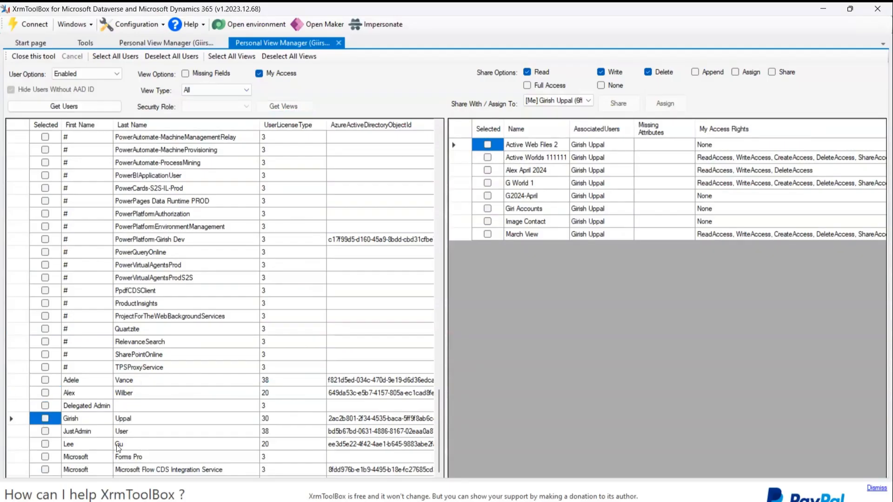
{"action": "left_click", "coordinate": [45, 445]}
{"action": "left_click", "coordinate": [133, 446]}
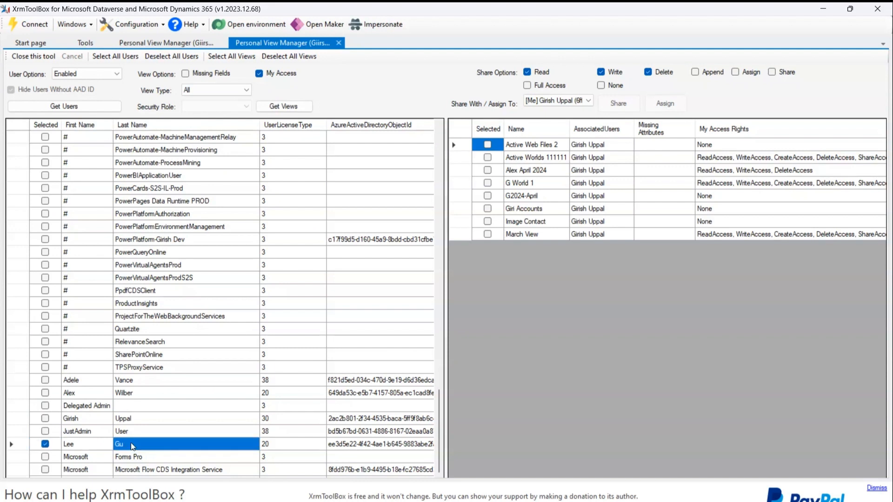
{"action": "left_click", "coordinate": [281, 105]}
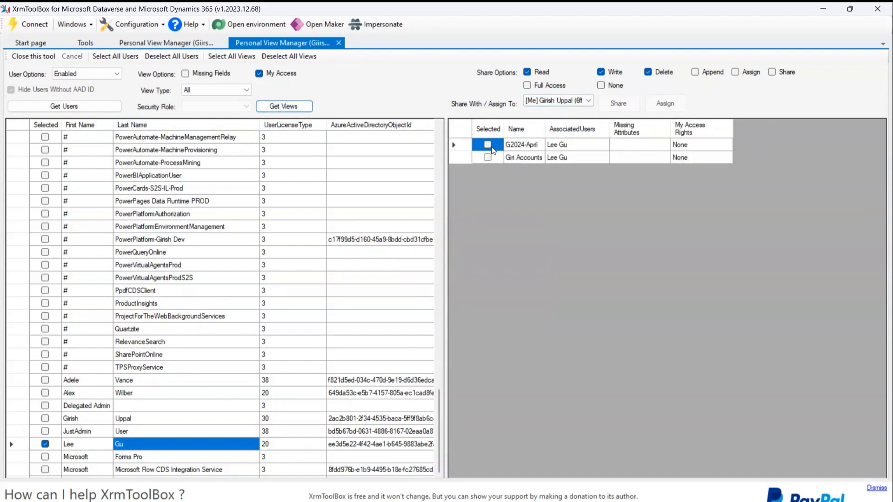
- Assign the retrieved G2024-April view and Accounts view to the user who created the April 2024 view
{"action": "left_click", "coordinate": [486, 145]}
{"action": "left_click", "coordinate": [488, 157]}
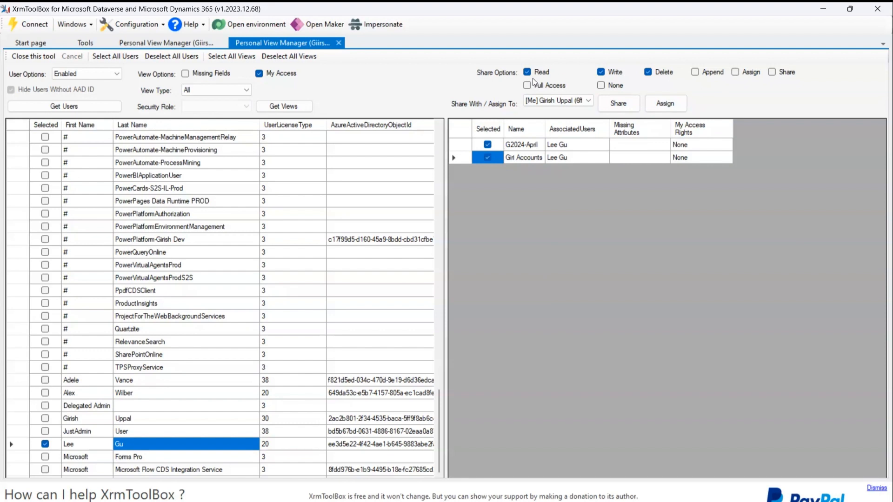
{"action": "left_click", "coordinate": [585, 101]}
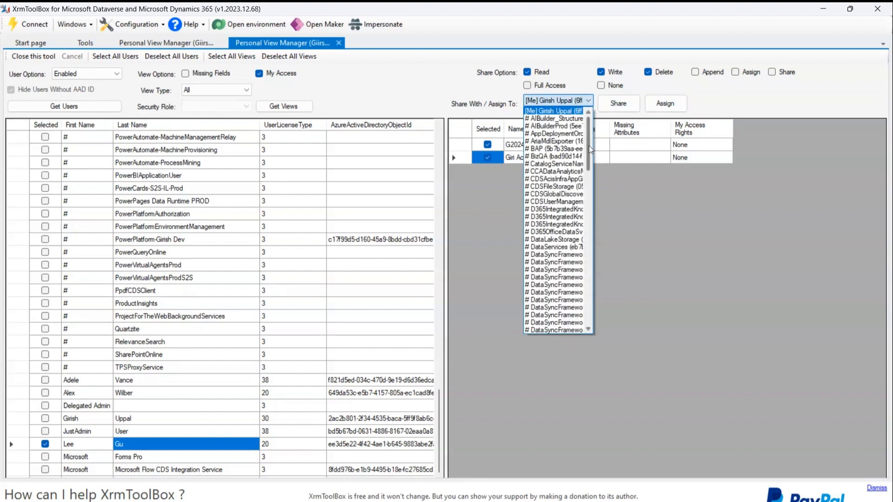
{"action": "left_click_drag", "start_coordinate": [589, 146], "coordinate": [621, 326]}
{"action": "left_click", "coordinate": [556, 277]}
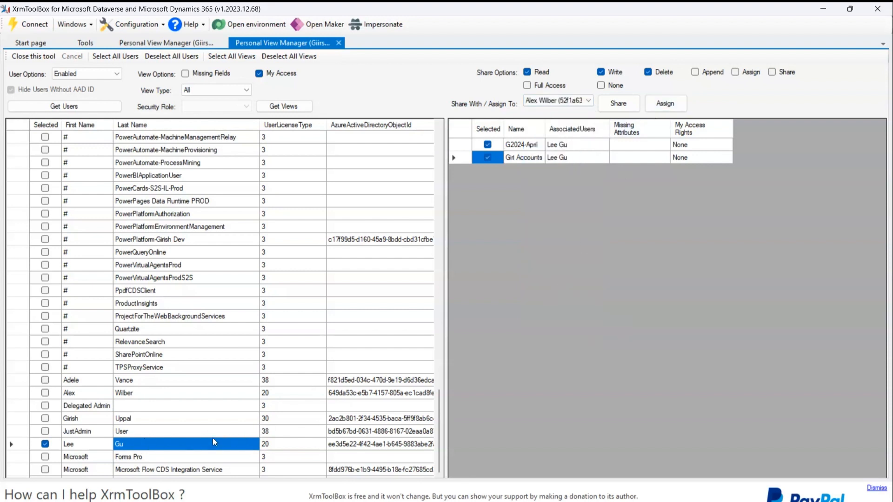
{"action": "left_click", "coordinate": [669, 104]}
- Retrieve your own account's personal views again to examine your access rights on each view
{"action": "left_click", "coordinate": [188, 419]}
{"action": "left_click", "coordinate": [75, 417]}
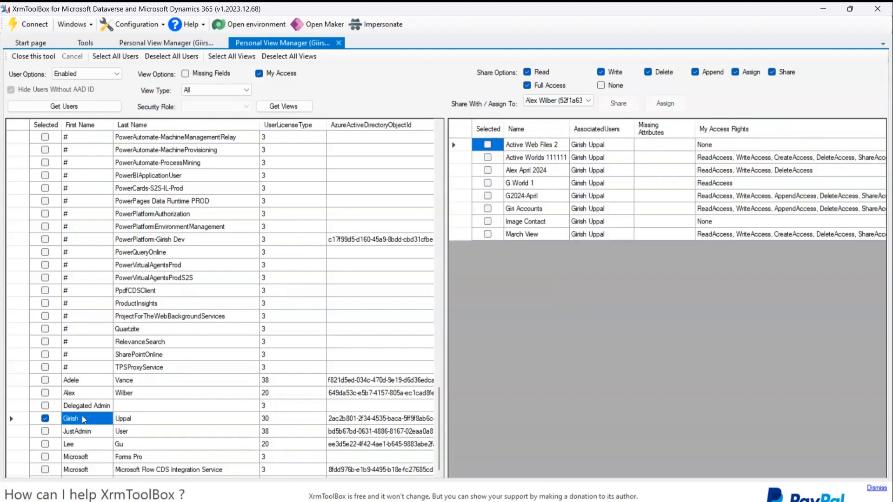
{"action": "left_click", "coordinate": [279, 110]}
{"action": "mouse_move", "coordinate": [622, 89]}
{"action": "left_mouse_down"}
{"action": "mouse_move", "coordinate": [597, 91]}
{"action": "mouse_move", "coordinate": [654, 112]}
{"action": "mouse_move", "coordinate": [620, 88]}
{"action": "left_mouse_up"}
{"action": "mouse_move", "coordinate": [680, 90]}
{"action": "left_mouse_down"}
{"action": "mouse_move", "coordinate": [655, 108]}
{"action": "mouse_move", "coordinate": [698, 93]}
{"action": "mouse_move", "coordinate": [673, 86]}
{"action": "left_mouse_up"}
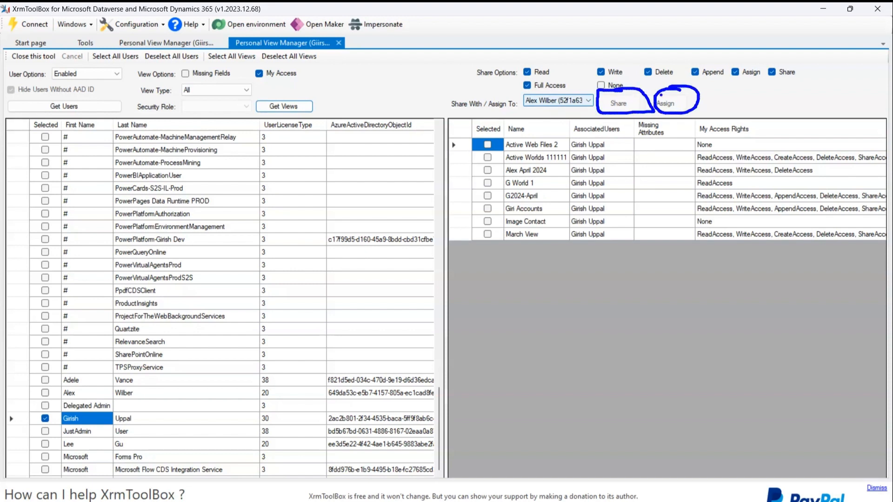
{"action": "key", "text": "Escape"}
- Choose the user listed directly below JustAdmin User as recipient and clear the Read, Write, Delete, Append, Assign and Share options
{"action": "left_click", "coordinate": [557, 101]}
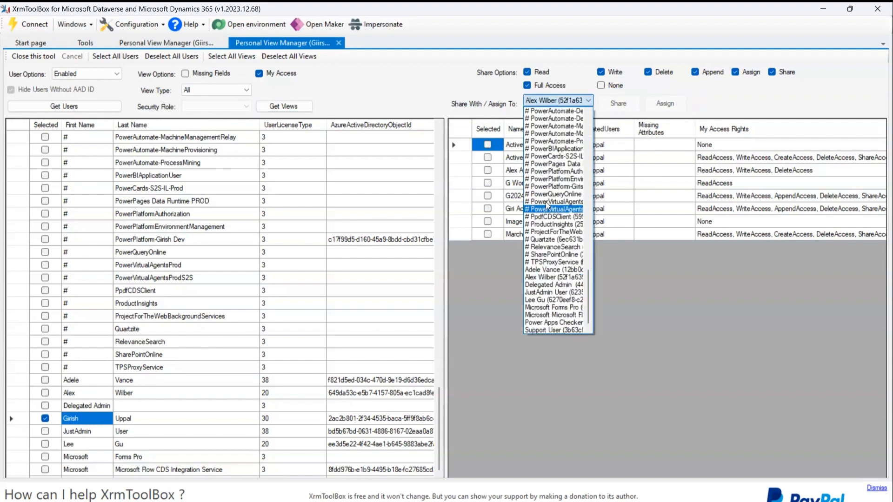
{"action": "left_click", "coordinate": [563, 300]}
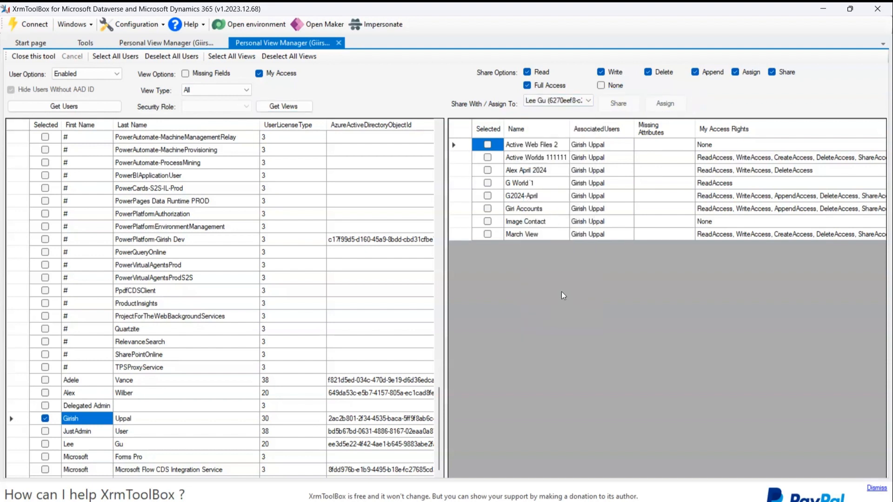
{"action": "left_click", "coordinate": [528, 72]}
{"action": "left_click", "coordinate": [601, 72]}
{"action": "left_click", "coordinate": [648, 72]}
{"action": "left_click", "coordinate": [695, 72]}
{"action": "left_click", "coordinate": [735, 73]}
{"action": "left_click", "coordinate": [772, 72]}
- Try to assign the G World 1 view to the user who created the April 2024 view, and deselect the view
{"action": "left_click", "coordinate": [488, 183]}
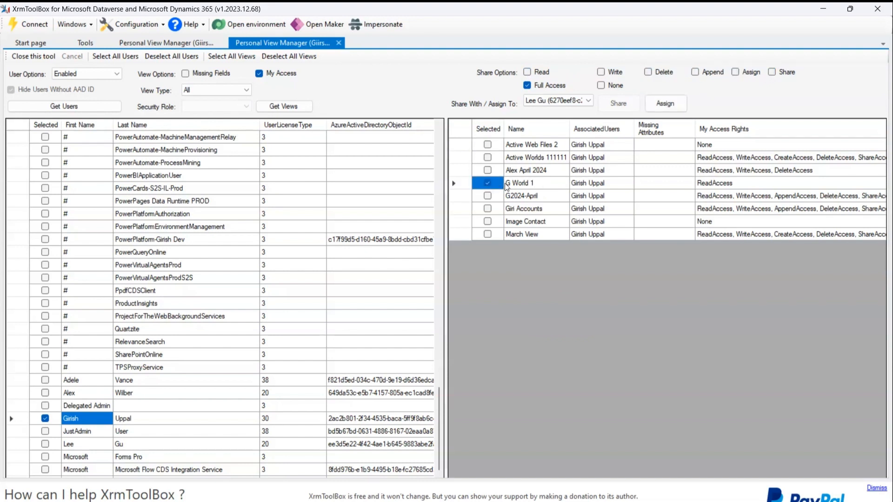
{"action": "left_click", "coordinate": [572, 101]}
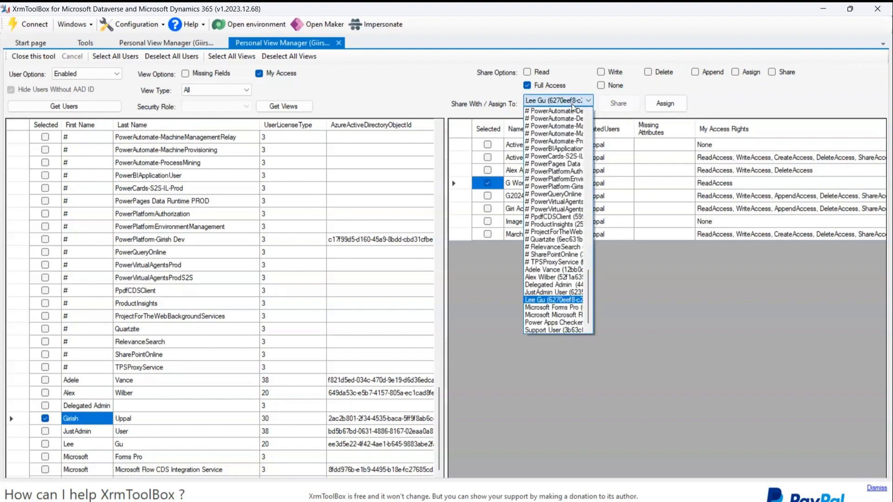
{"action": "left_click", "coordinate": [550, 277]}
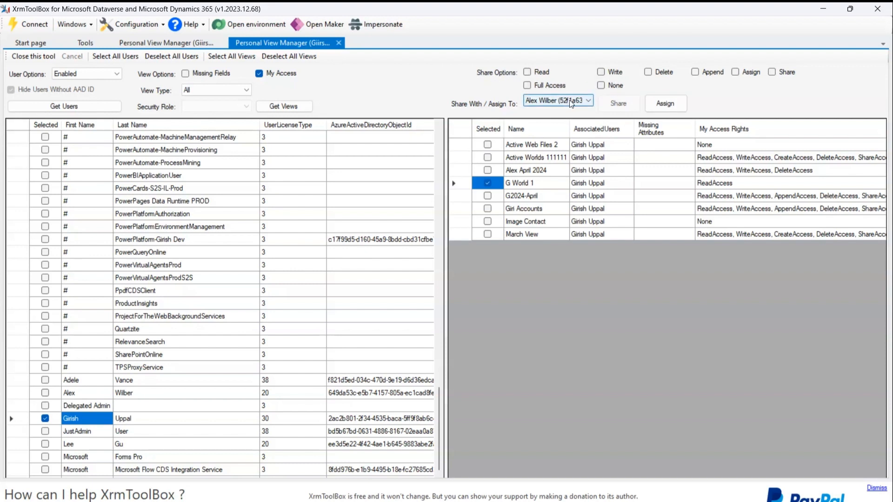
{"action": "left_click", "coordinate": [671, 104]}
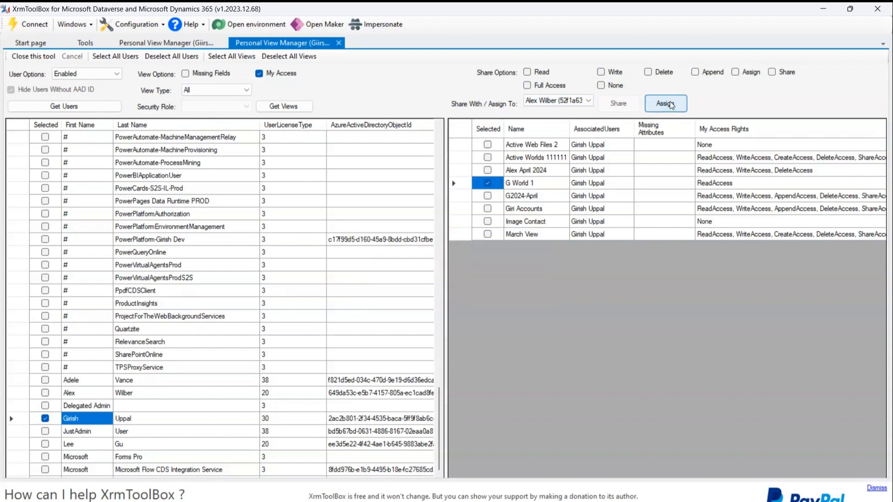
{"action": "left_click", "coordinate": [487, 185]}
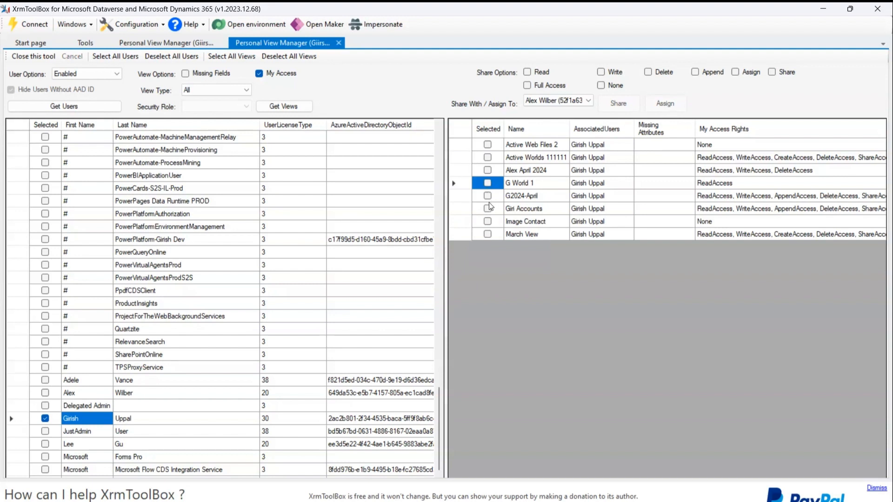
- Share only the Accounts view, with Full Access, with the user listed directly below JustAdmin User
{"action": "left_click", "coordinate": [487, 208]}
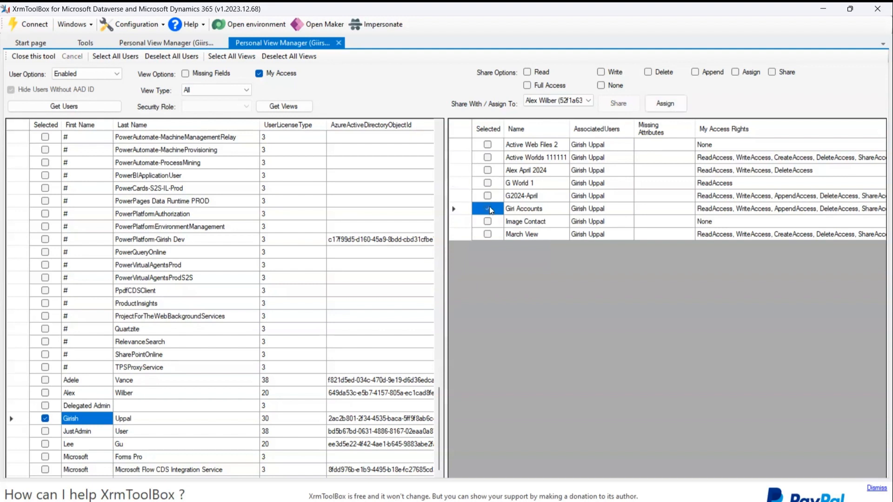
{"action": "left_click", "coordinate": [527, 86]}
{"action": "left_click", "coordinate": [541, 105]}
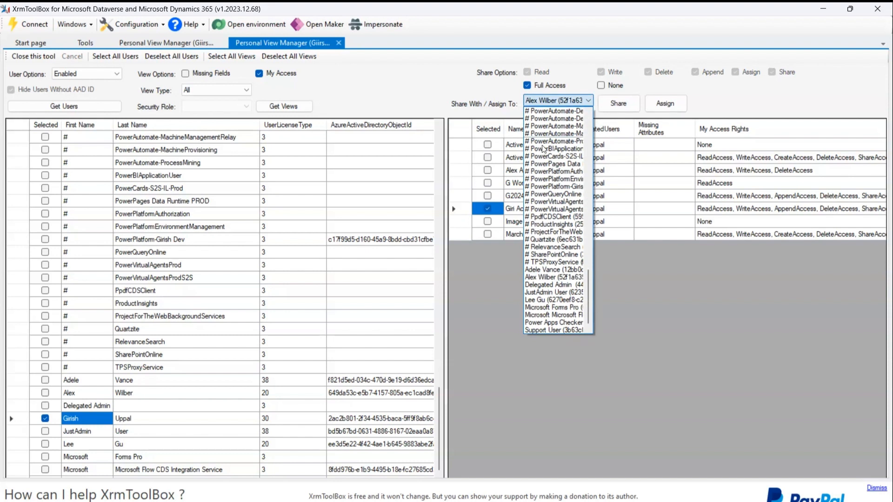
{"action": "left_click", "coordinate": [565, 303]}
{"action": "left_click", "coordinate": [619, 105]}
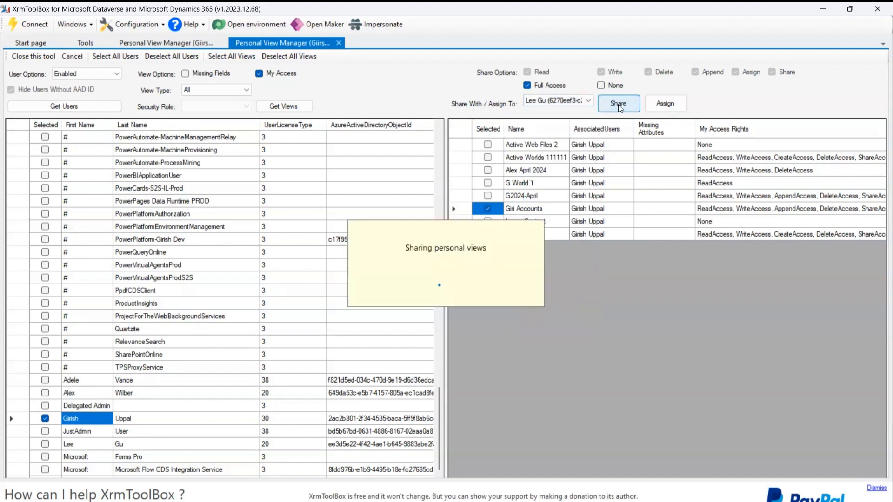